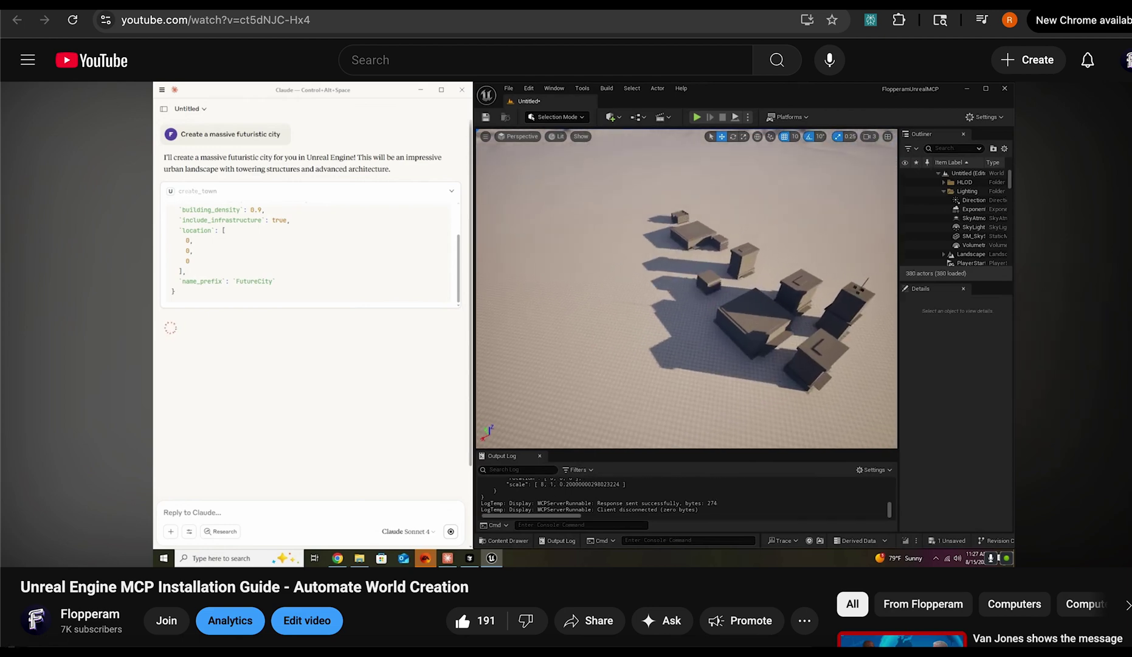
Step: Look over the Unreal Engine MCP installation guide's video page and its description
scroll(17, 645, "down", 2)
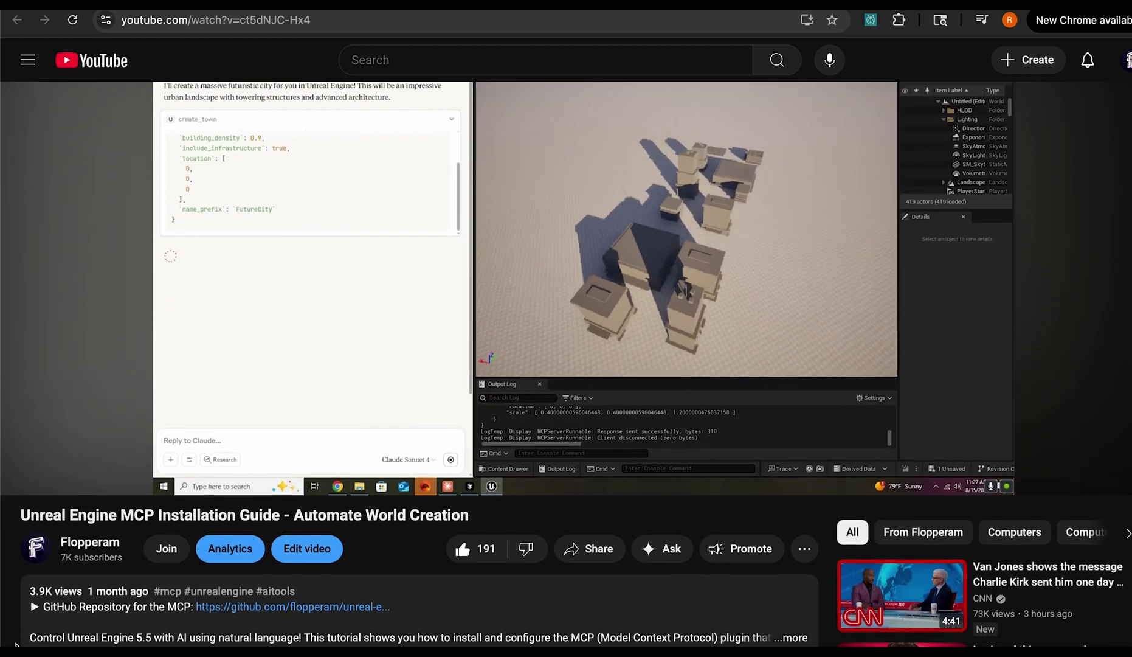
scroll(16, 645, "down", 1)
scroll(16, 644, "up", 1)
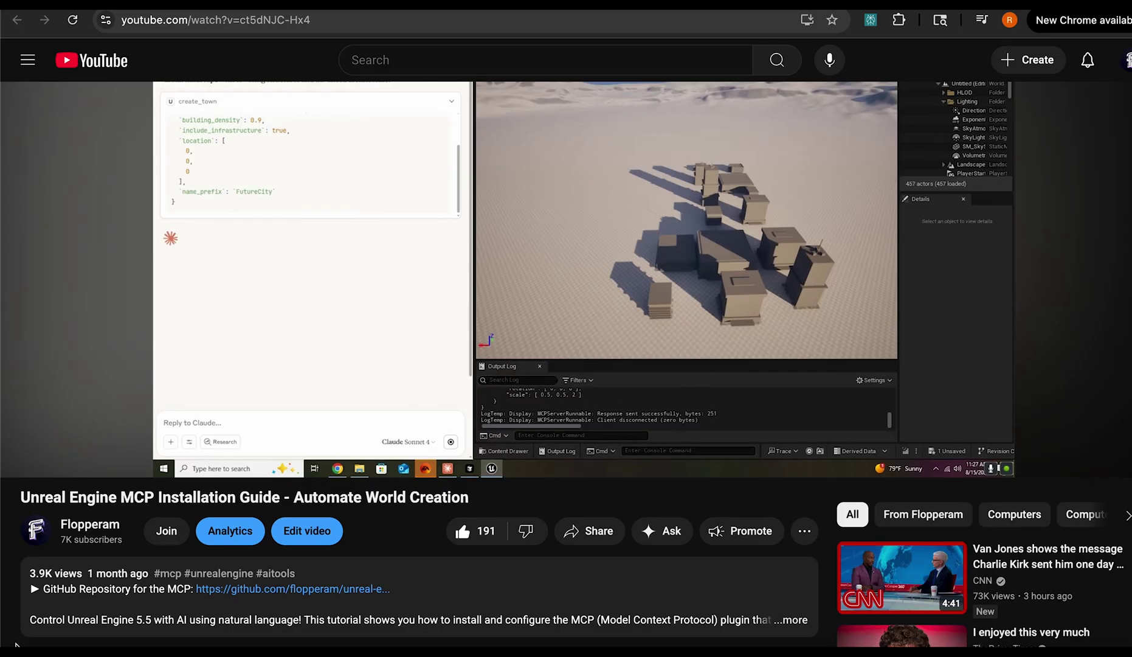
scroll(12, 643, "up", 2)
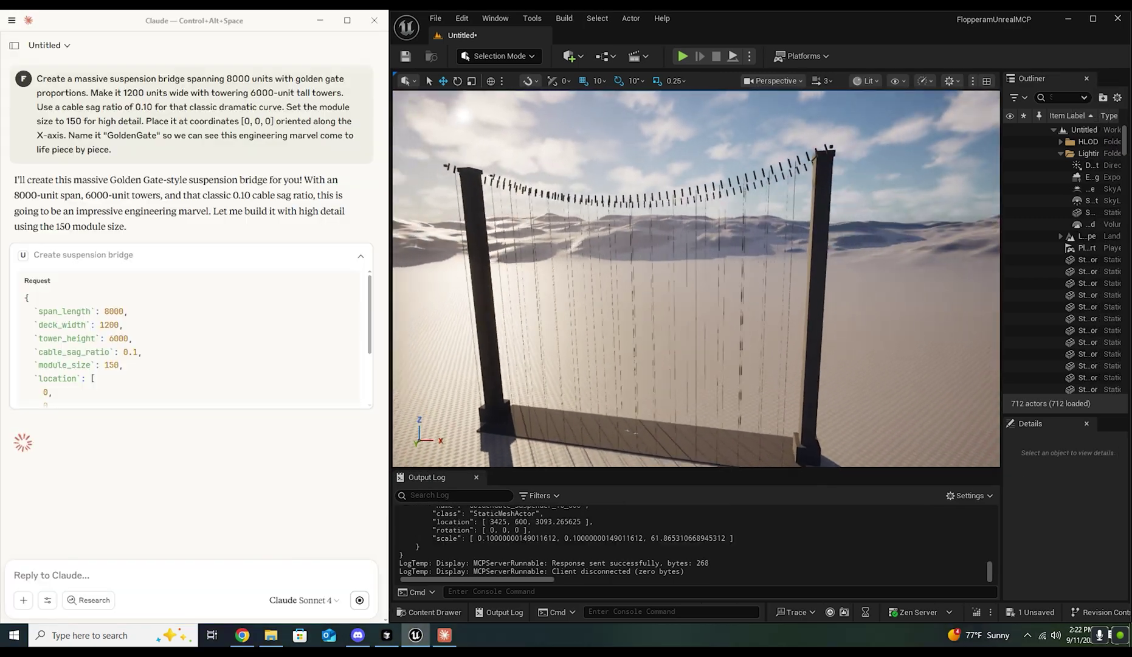
Step: Ask Claude to create the "GoldenGate" suspension bridge spanning 8000 units, 1200 wide, with 6000-unit towers, cable sag ratio 0.10 and module size 150
right_click_drag(697, 279, 547, 278)
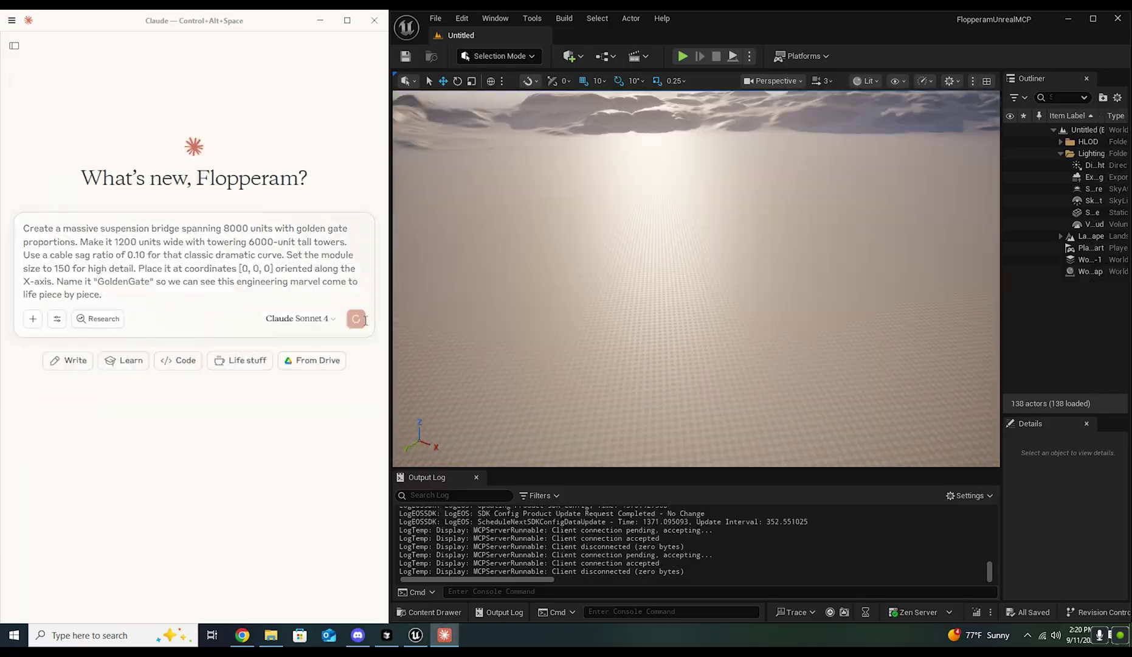
key("Return")
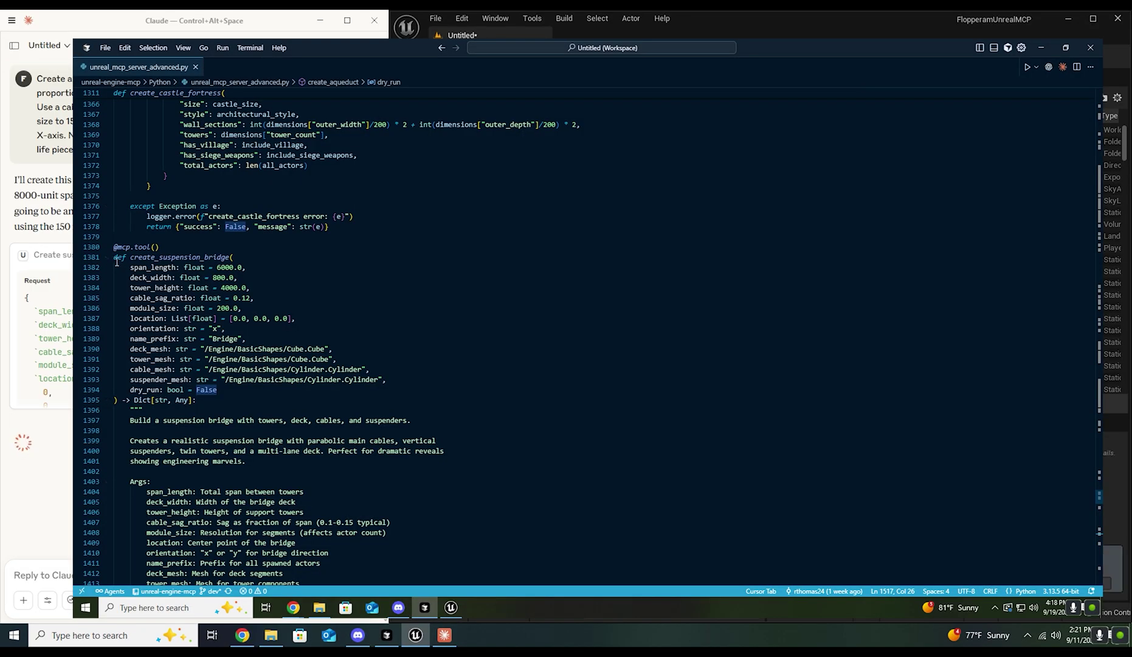
Step: Examine the create_suspension_bridge function's parameters in the code editor, and inspect the bridge being built in the Unreal viewport
left_click_drag(115, 259, 260, 406)
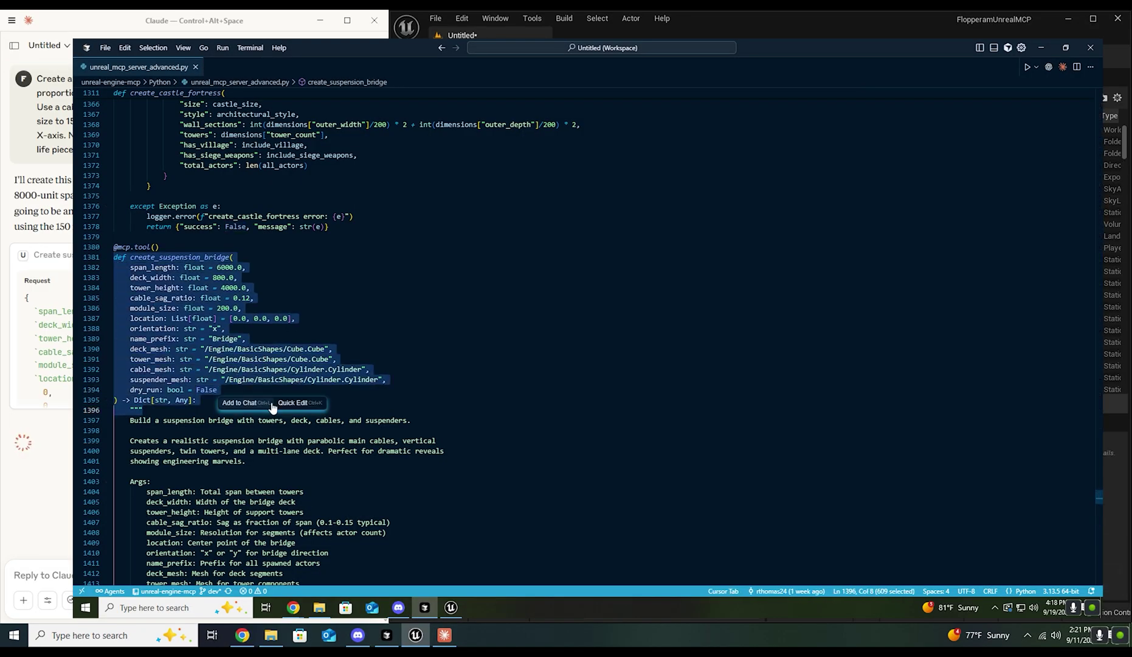
left_click(389, 405)
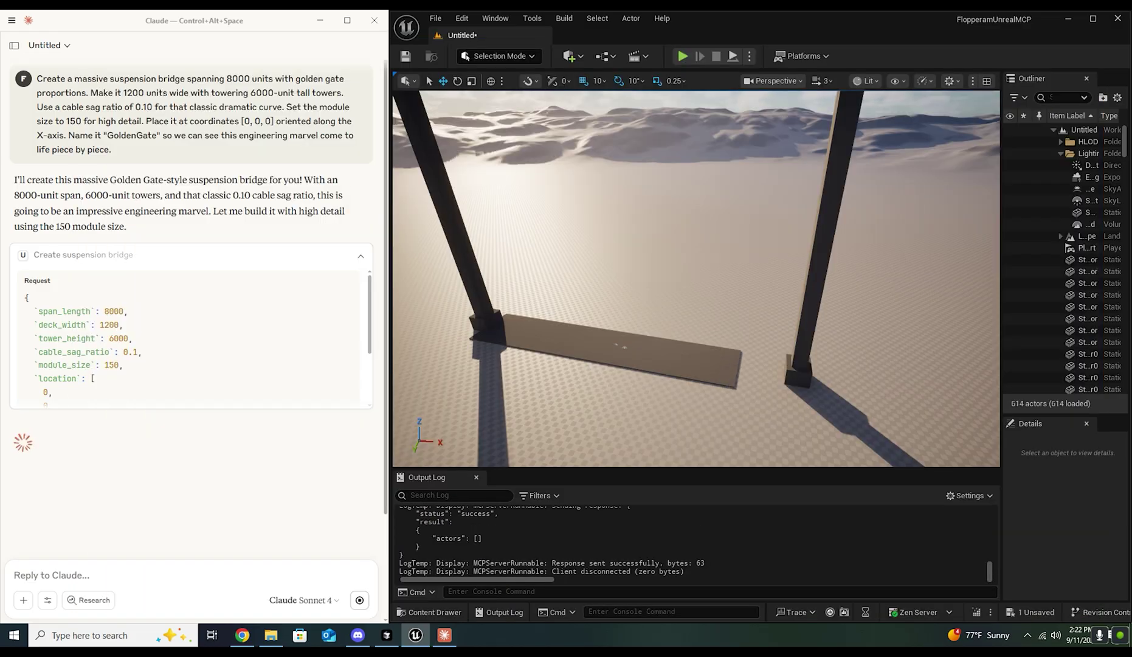
right_click_drag(532, 298, 560, 222)
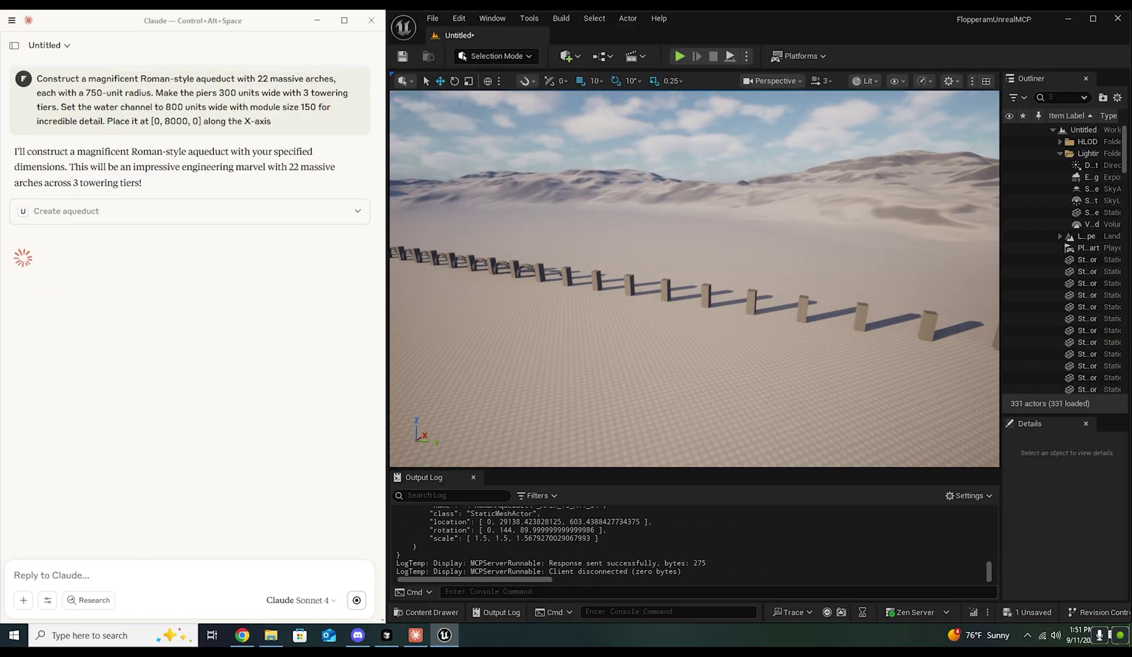
Step: Expand the Create aqueduct request in Claude to review its parameters, and inspect the aqueduct in the Unreal viewport
left_click(358, 212)
scroll(318, 312, "down", 3)
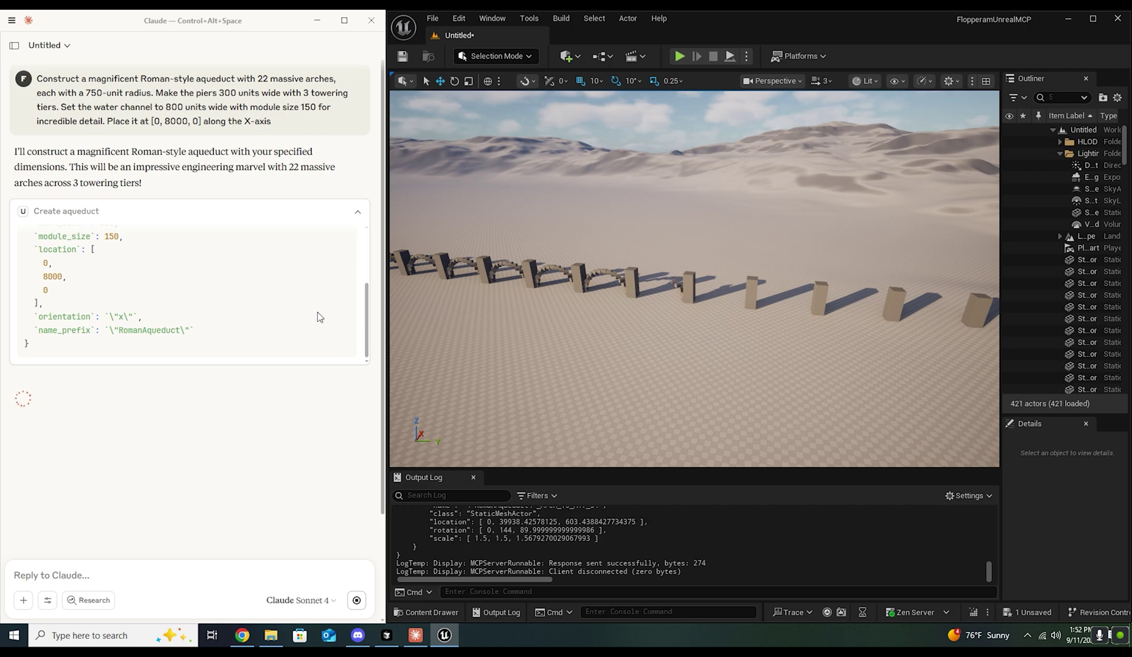
scroll(317, 312, "up", 3)
right_click_drag(475, 323, 547, 323)
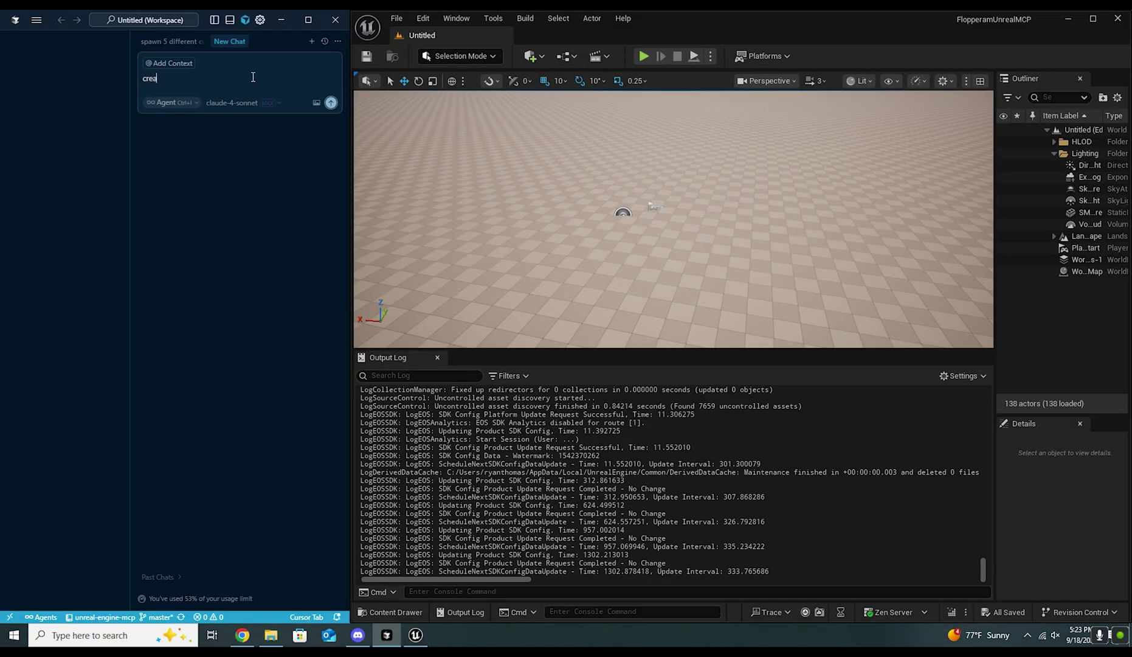
Step: Ask the Cursor agent to "create 5 cubes named testCube" and approve the MCP tool call
type("5 cubes named testCube")
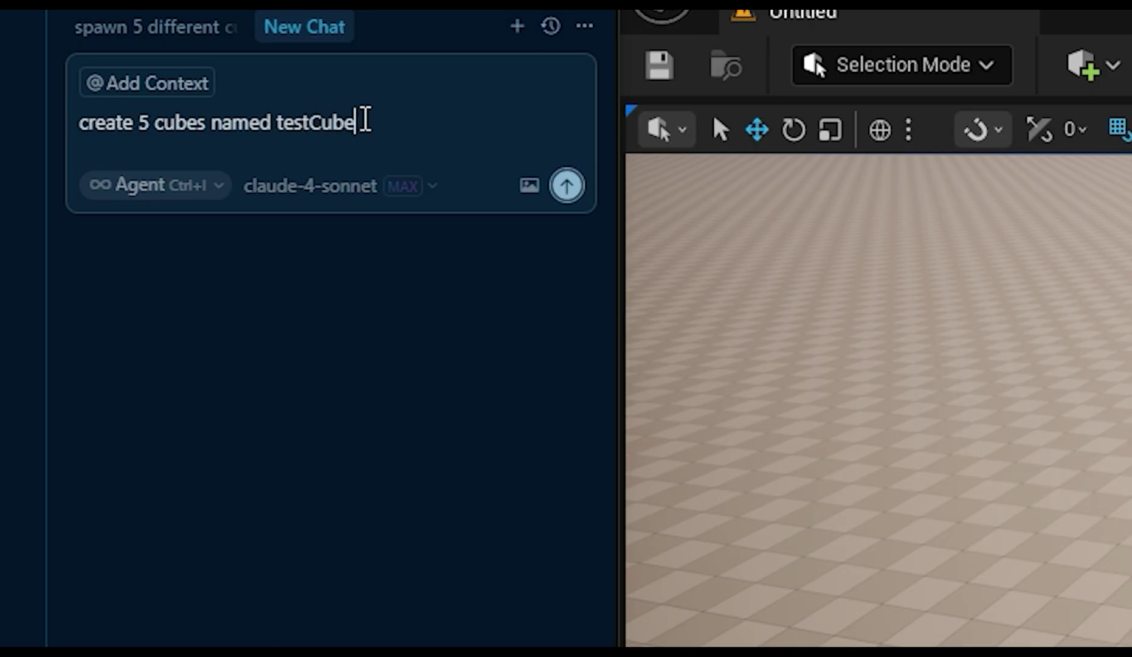
key("Return")
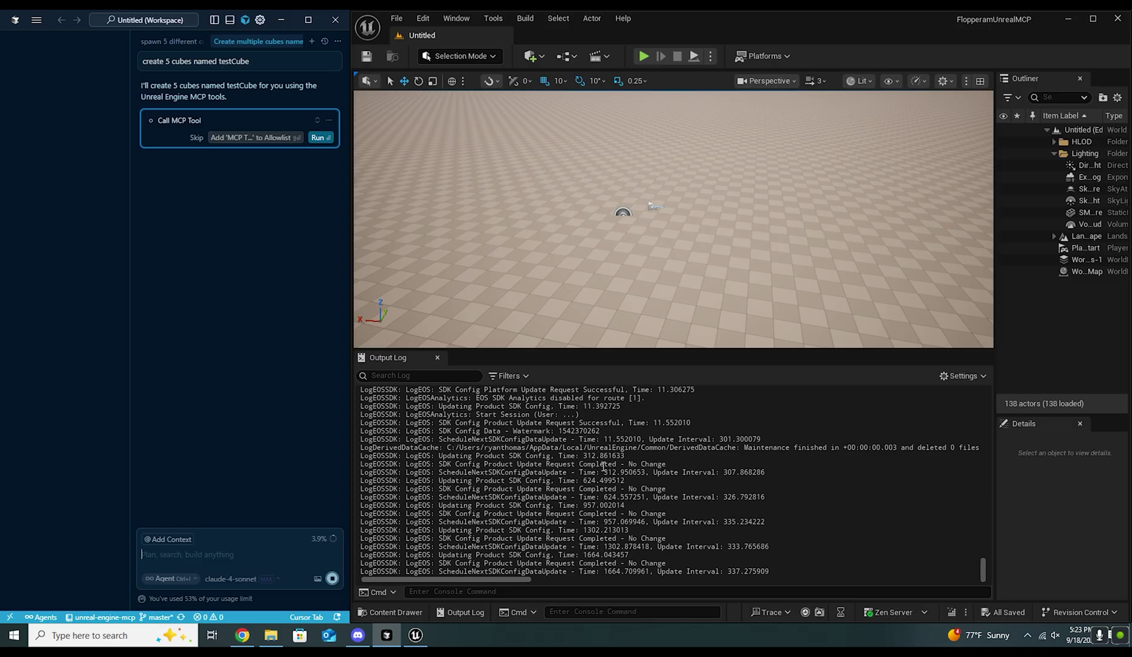
key("ctrl+Return")
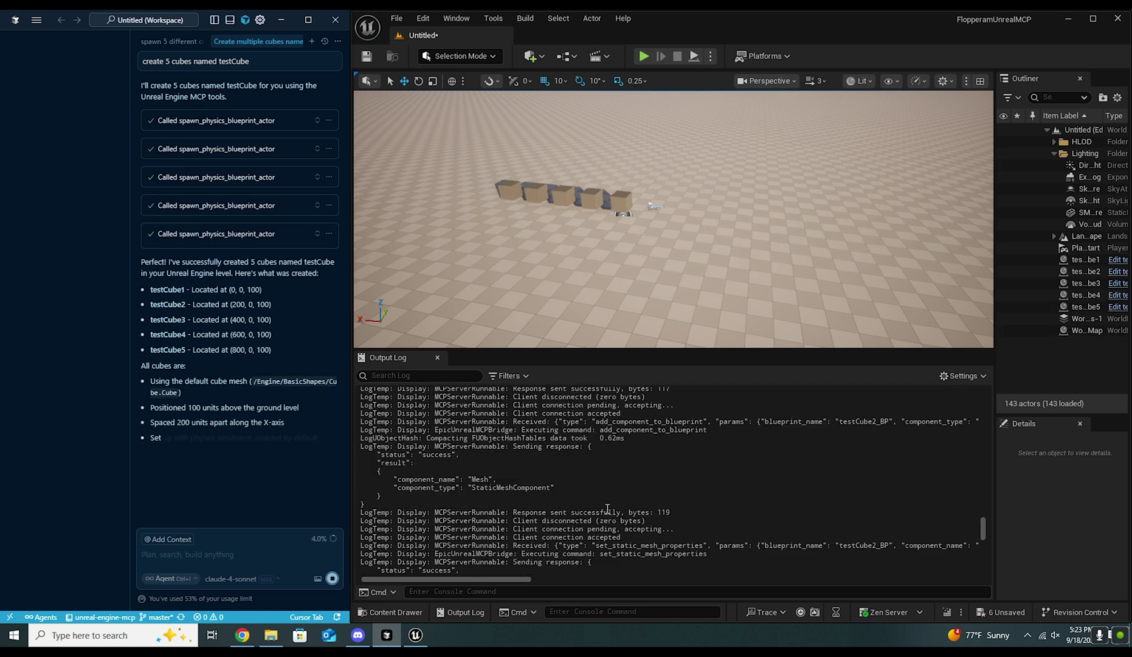
Step: Examine the spawn response for testCube1 in Unreal's output log
scroll(606, 508, "up", 7)
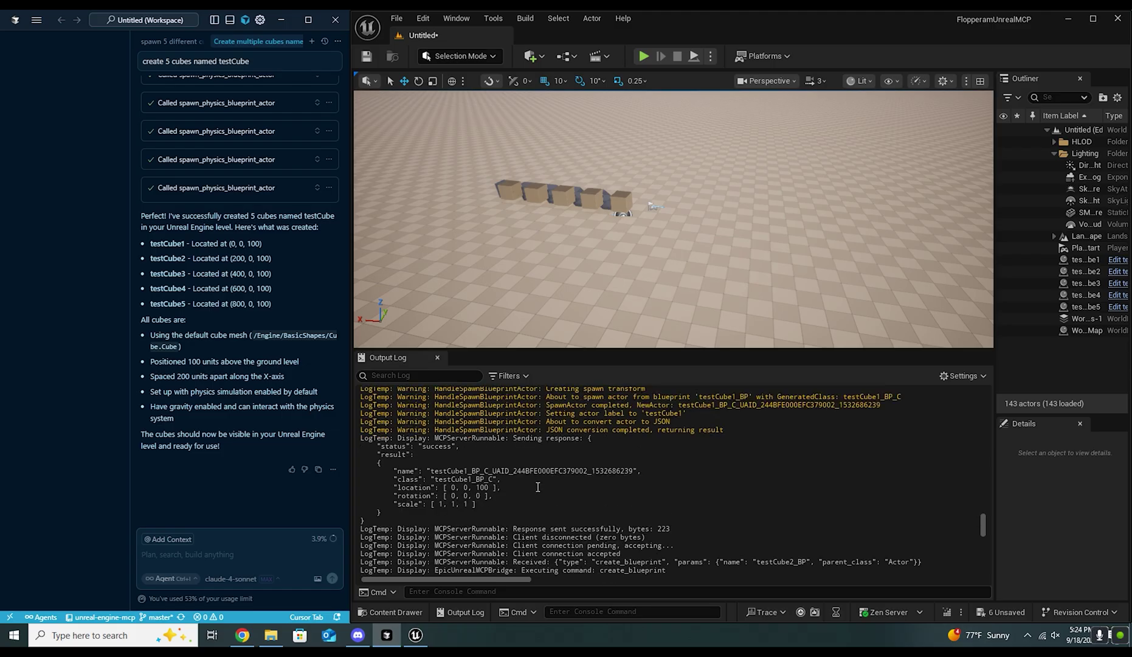
left_click_drag(494, 480, 445, 479)
left_click(443, 478)
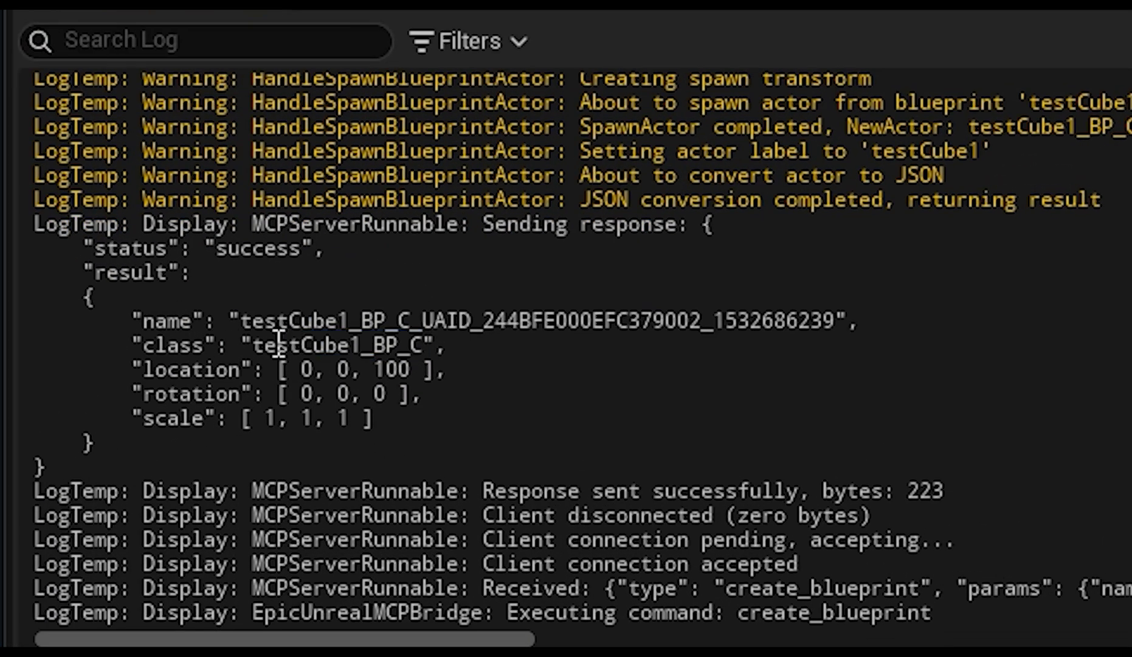
Step: Search the output log for testCube, and for each numbered cube from testCube1 to testCube5 in turn
left_click(225, 44)
type("testCube")
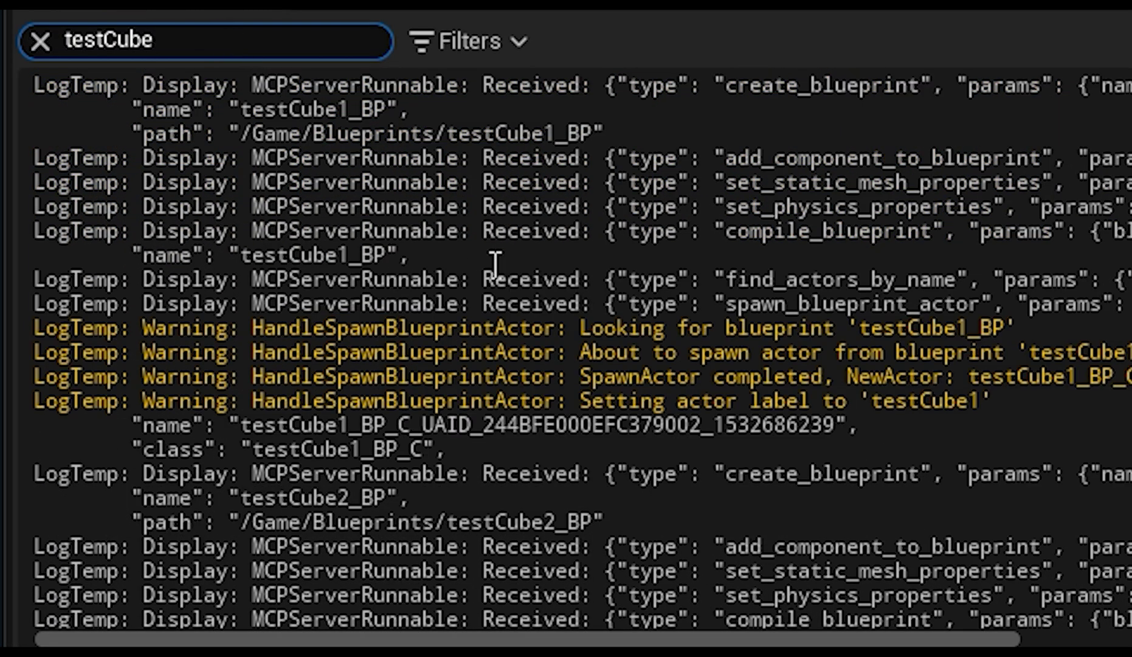
type("1")
key("BackSpace")
type("2")
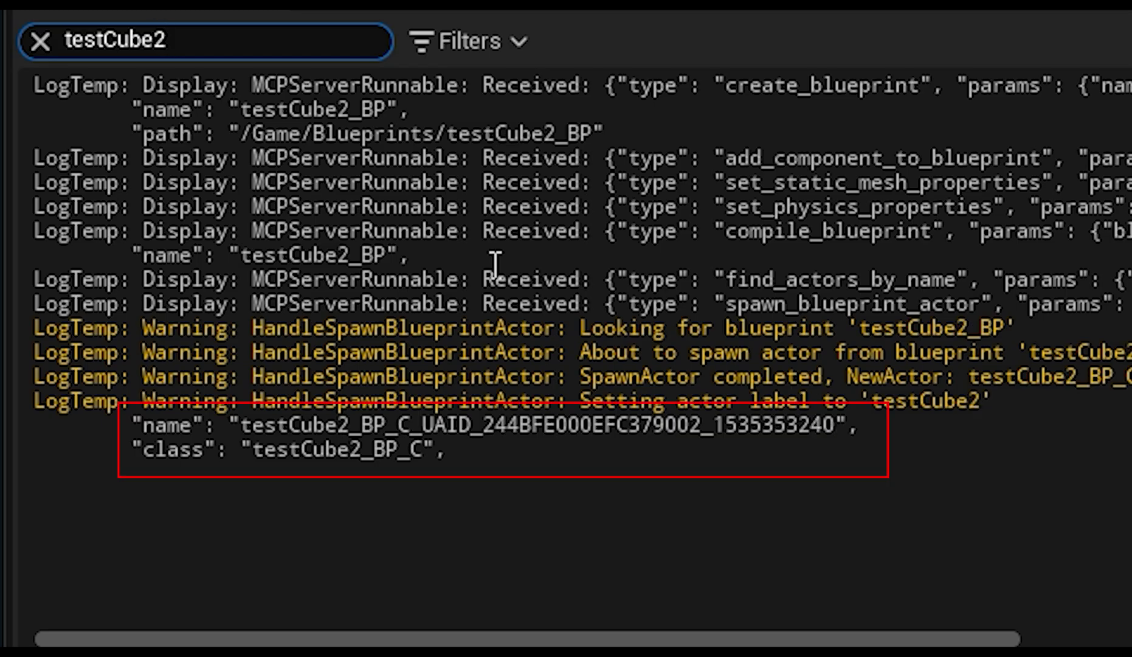
type("3")
type("4")
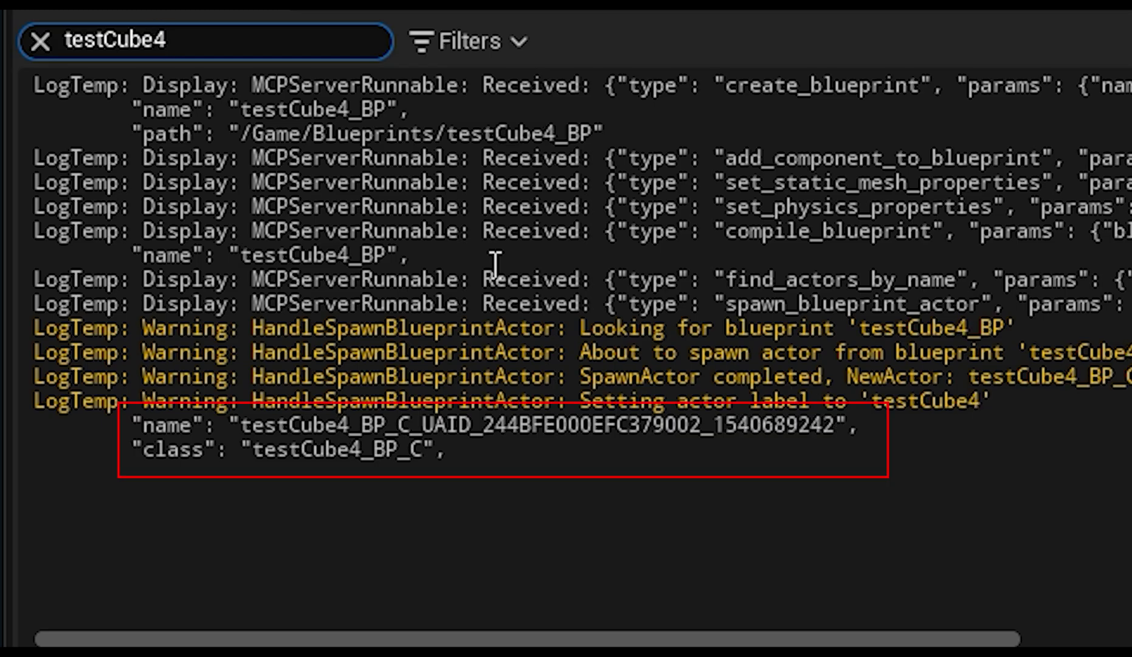
key("BackSpace")
type("5")
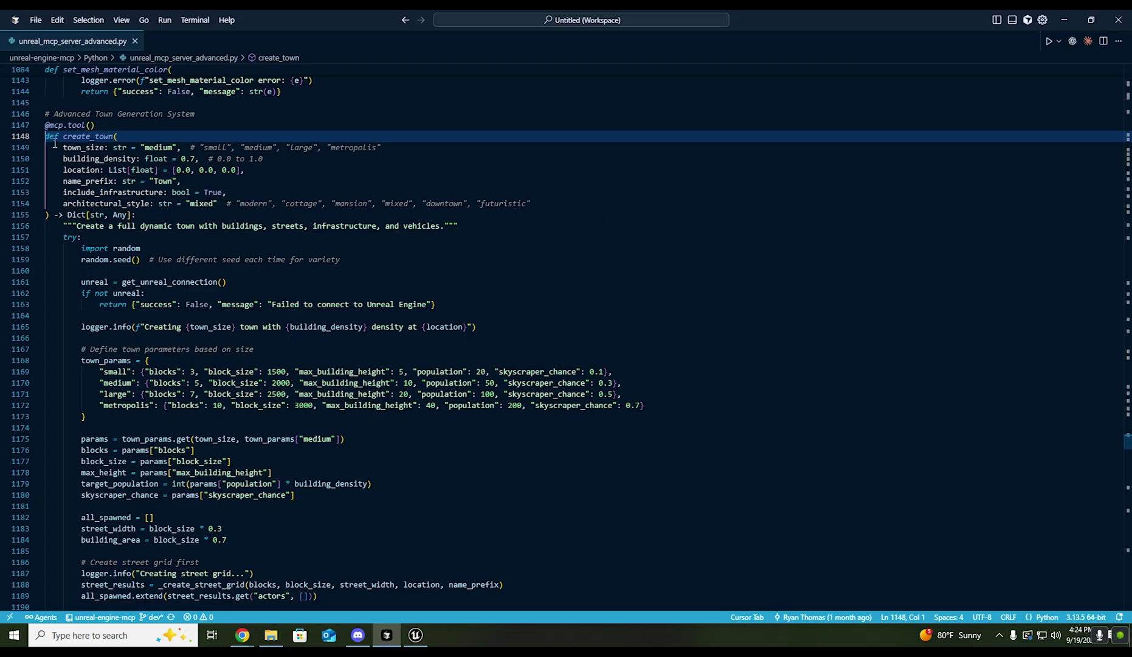
Step: Examine the create_town function's parameters, its town size presets and the street grid code in unreal_mcp_server_advanced.py
left_click_drag(55, 143, 184, 217)
left_click(517, 248)
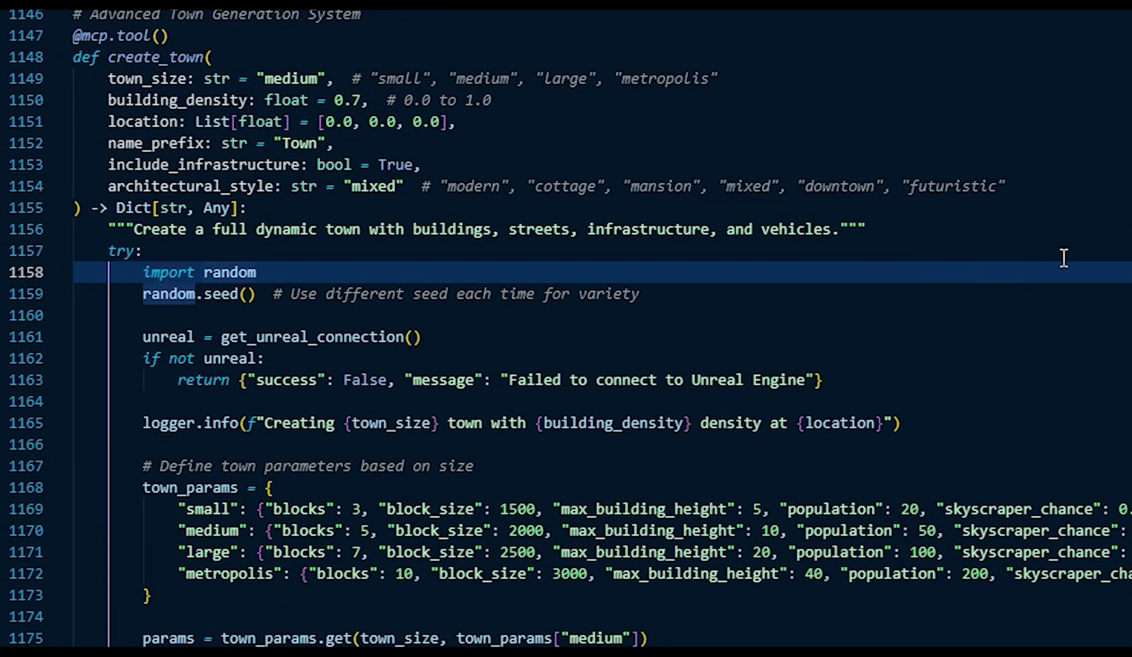
scroll(1063, 258, "down", 5)
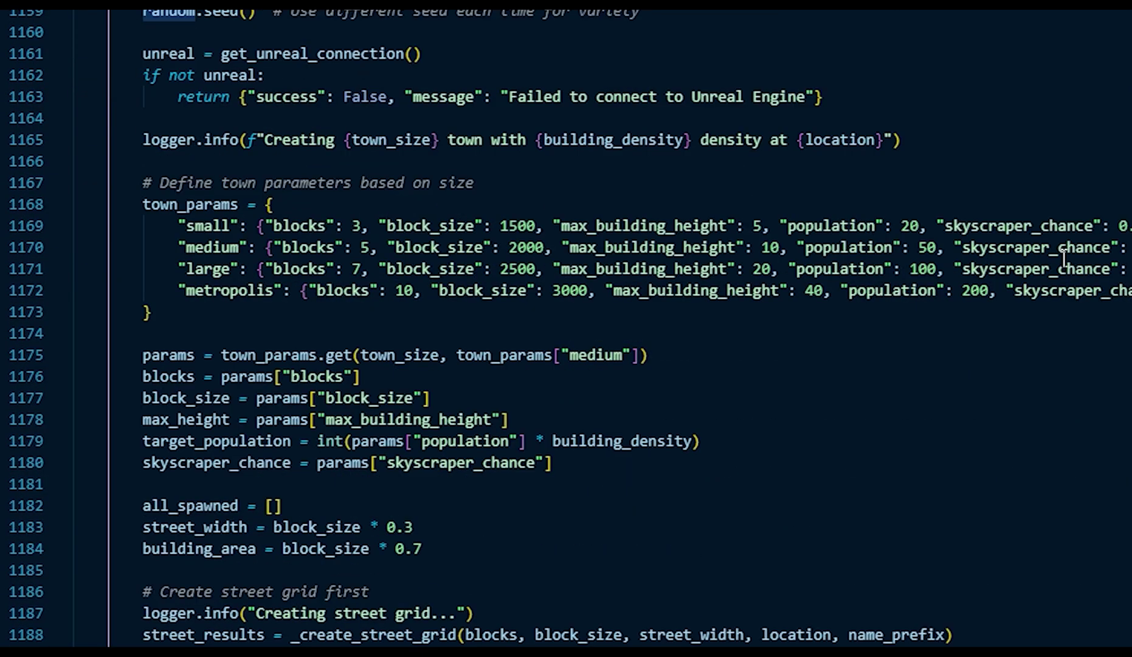
scroll(1063, 258, "down", 1)
scroll(887, 260, "down", 10)
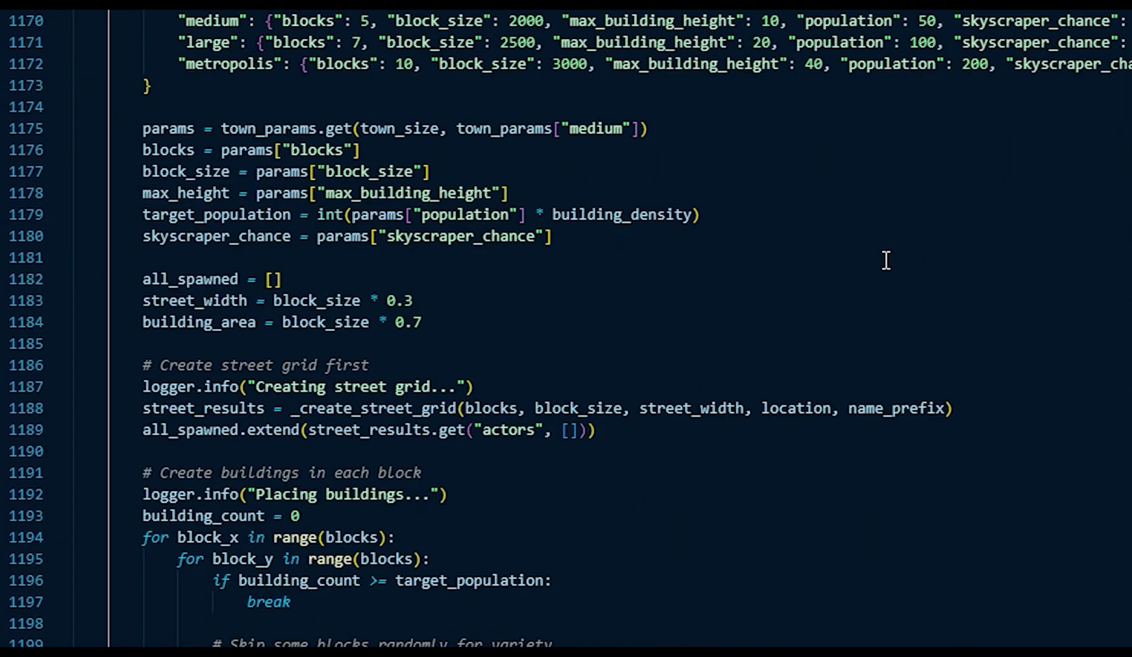
scroll(887, 260, "down", 2)
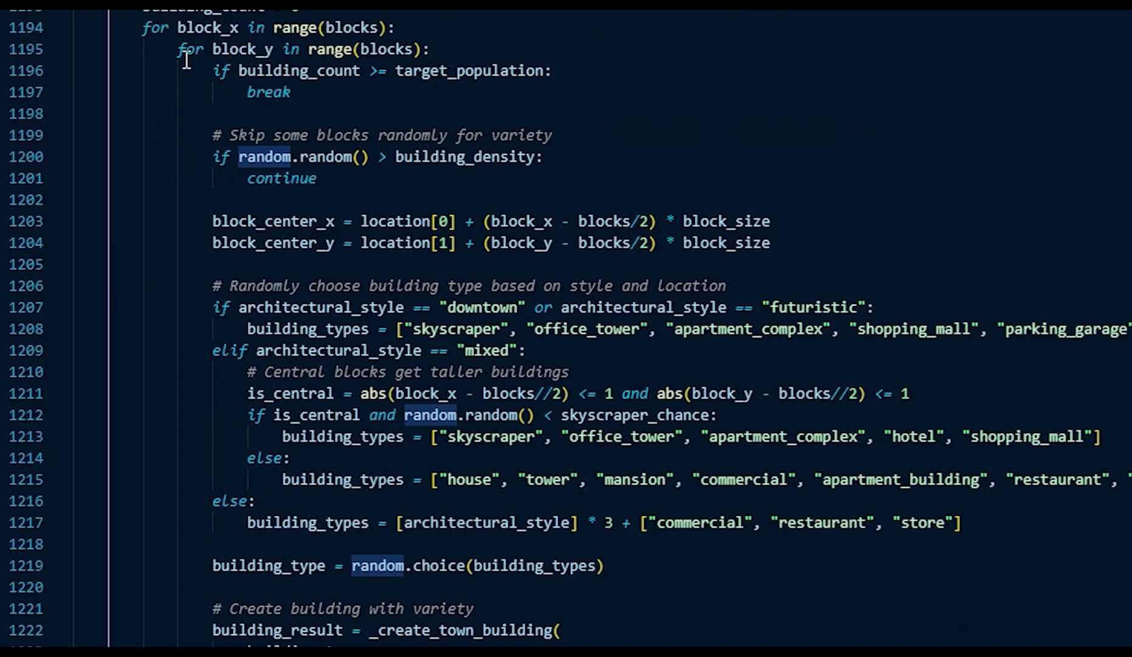
Step: Examine create_town's nested block loops, its building type lists for central and other blocks, and the building creation code below
left_click_drag(128, 39, 606, 505)
left_click(605, 504)
left_click_drag(275, 435, 1101, 436)
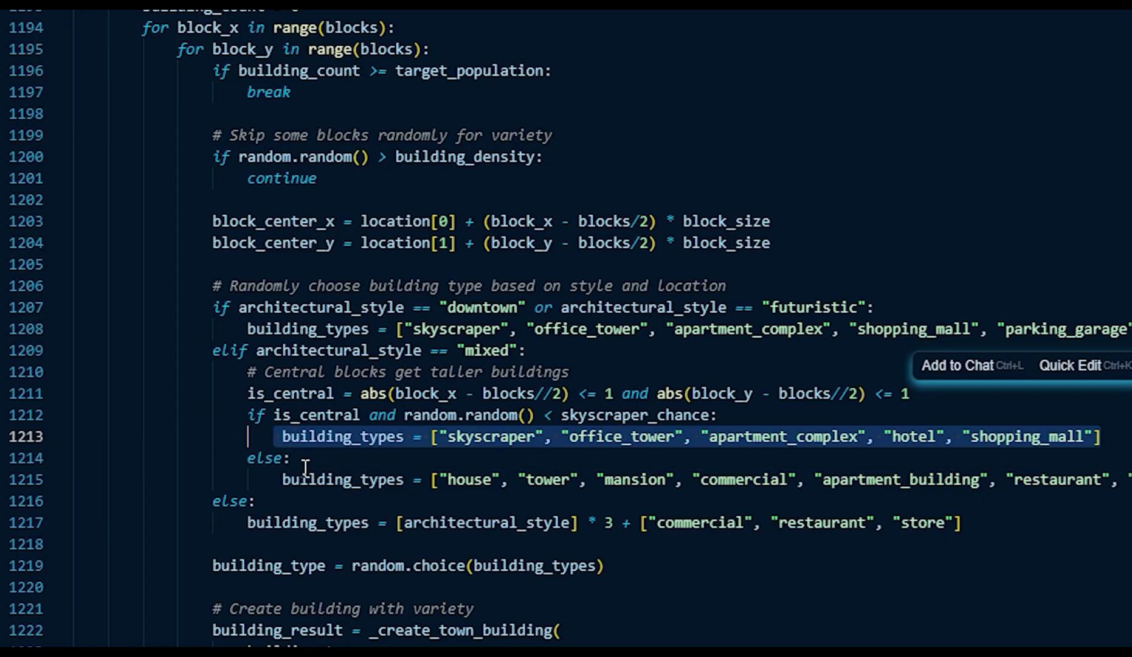
left_click_drag(297, 472, 1125, 479)
left_click(1129, 565)
scroll(1129, 568, "down", 3)
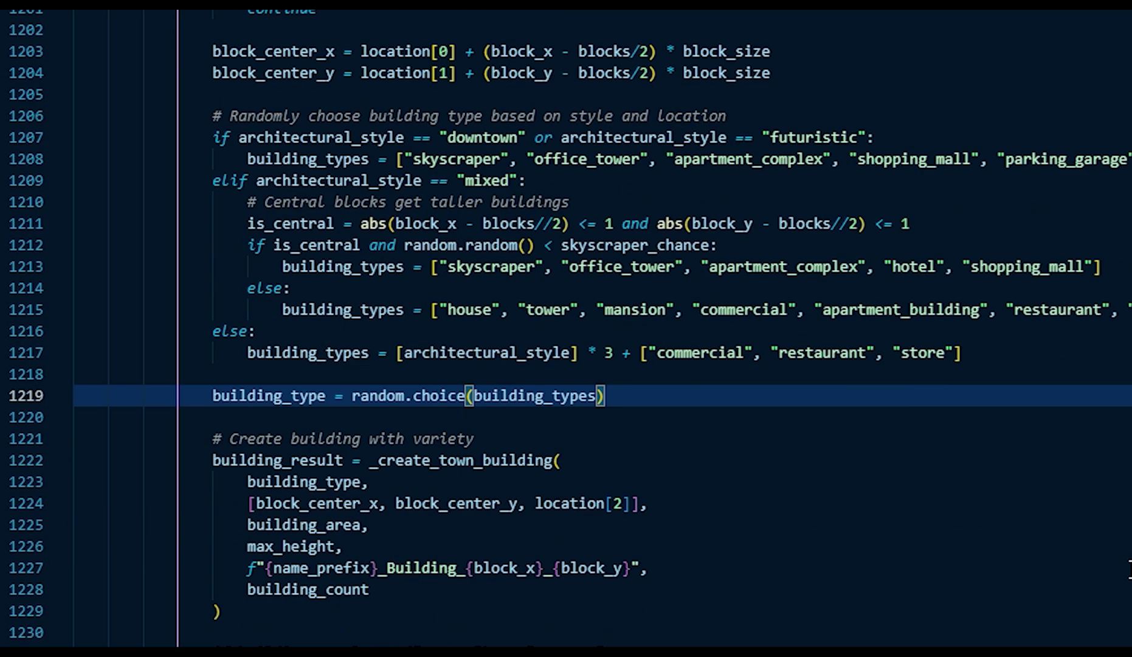
scroll(1130, 567, "down", 3)
scroll(1130, 564, "down", 8)
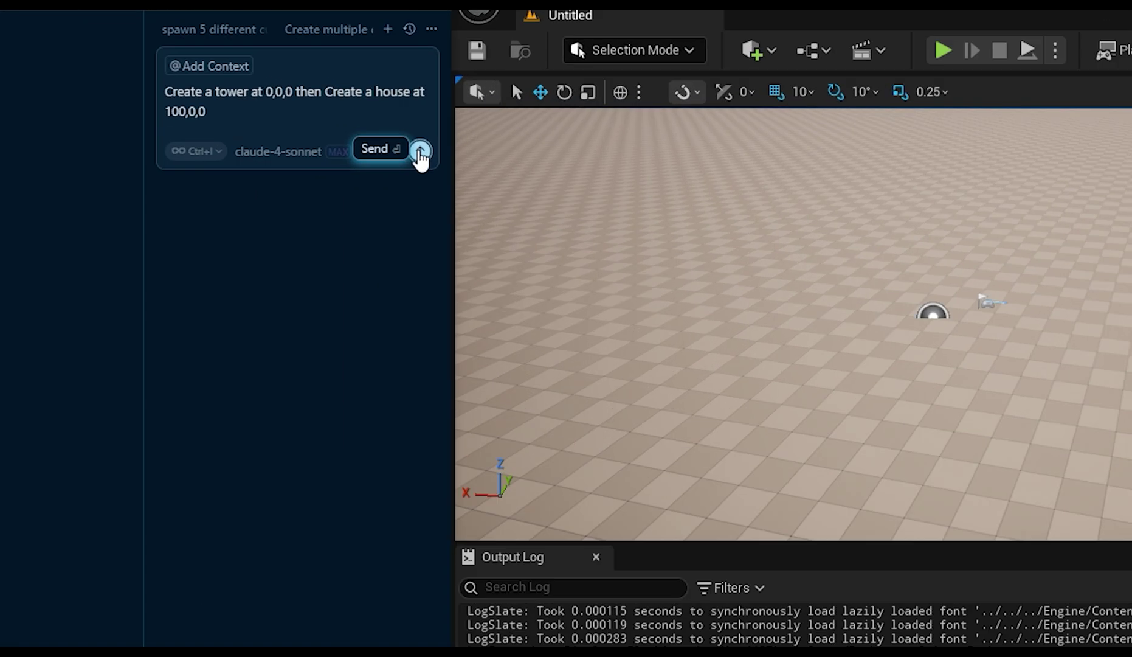
Step: Send the agent the prompt "Create a tower at 0,0,0 then Create a house at 100,0,0", approve the tool call and inspect the result
left_click(286, 110)
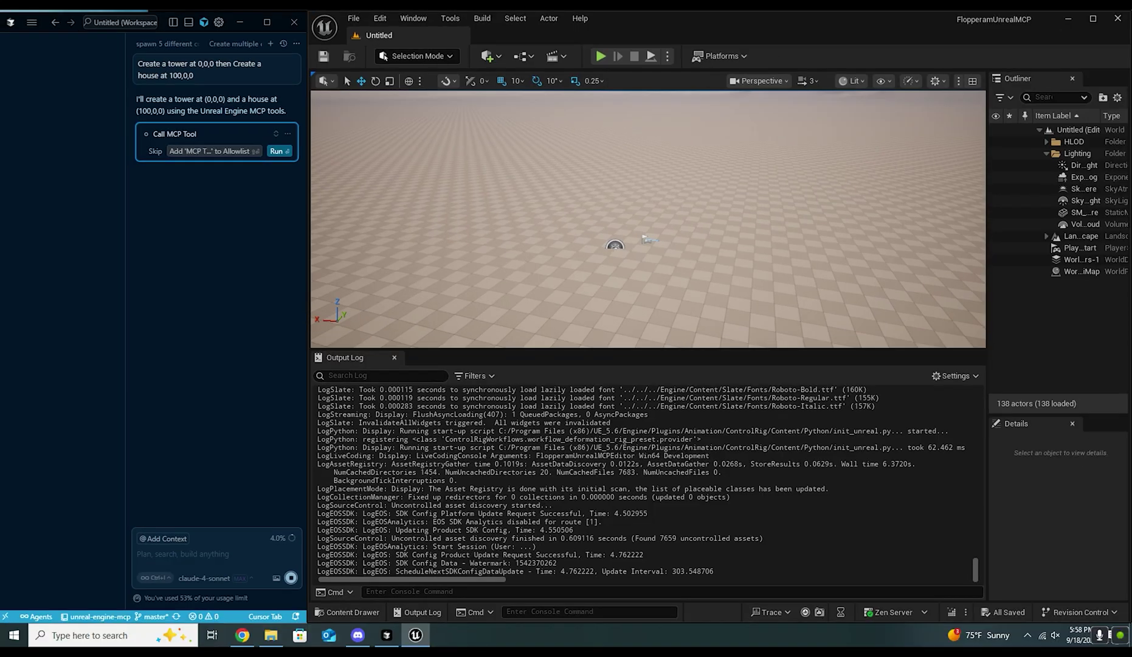
key("Return")
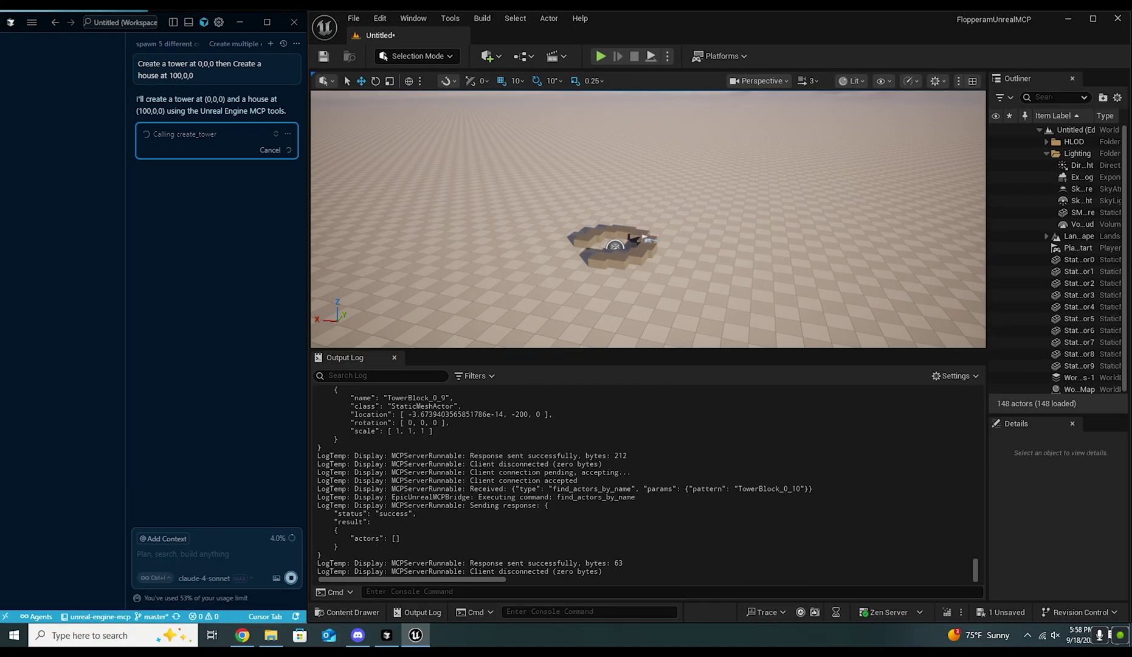
right_click_drag(429, 230, 428, 183)
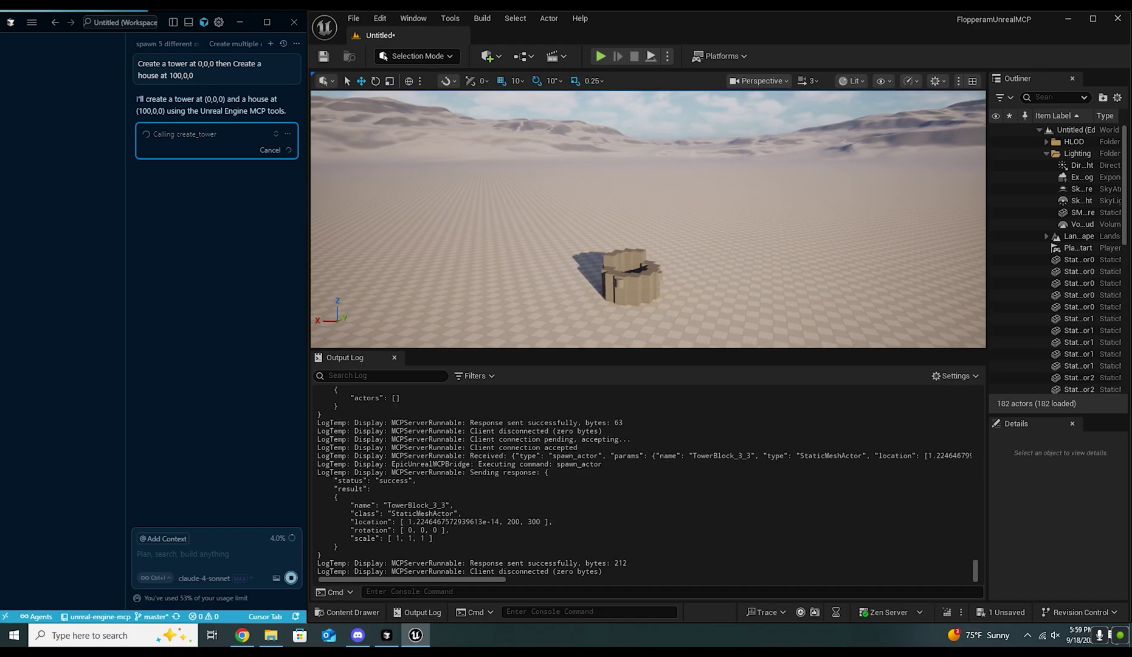
right_click_drag(648, 219, 571, 220)
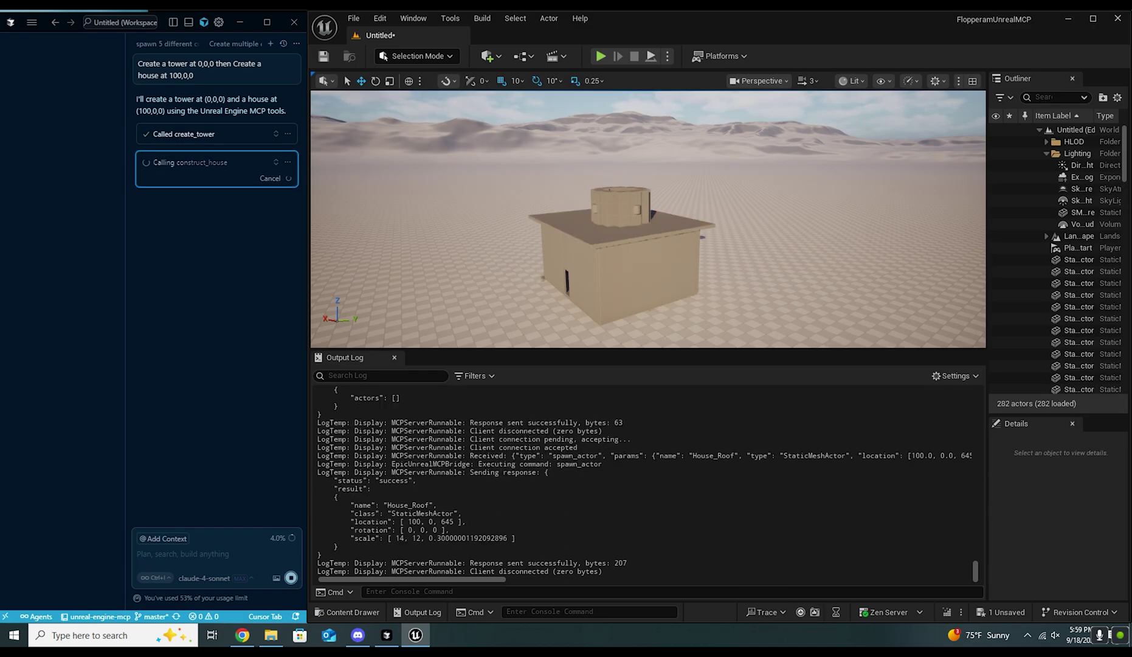
right_click_drag(647, 219, 572, 242)
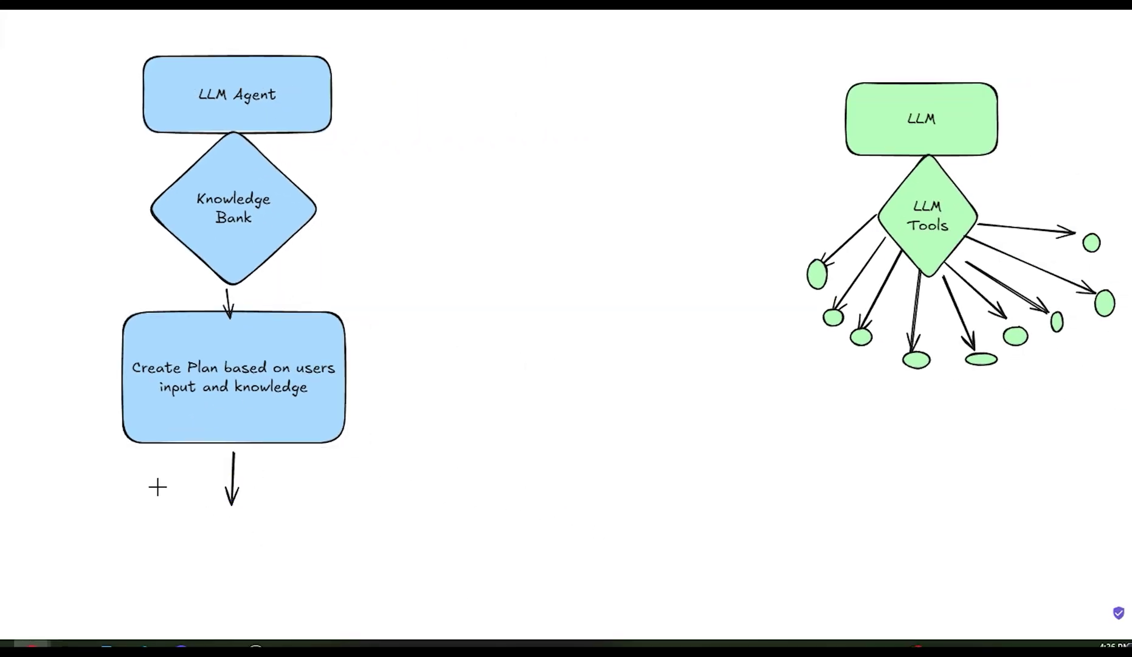
Step: In the whiteboard diagram, add an ellipse labelled "Execute Tools" beneath the arrow from the Create Plan box
mouse_move(140, 505)
left_mouse_down()
mouse_move(334, 586)
mouse_move(332, 601)
left_mouse_up()
key("Return")
type("Execute Too")
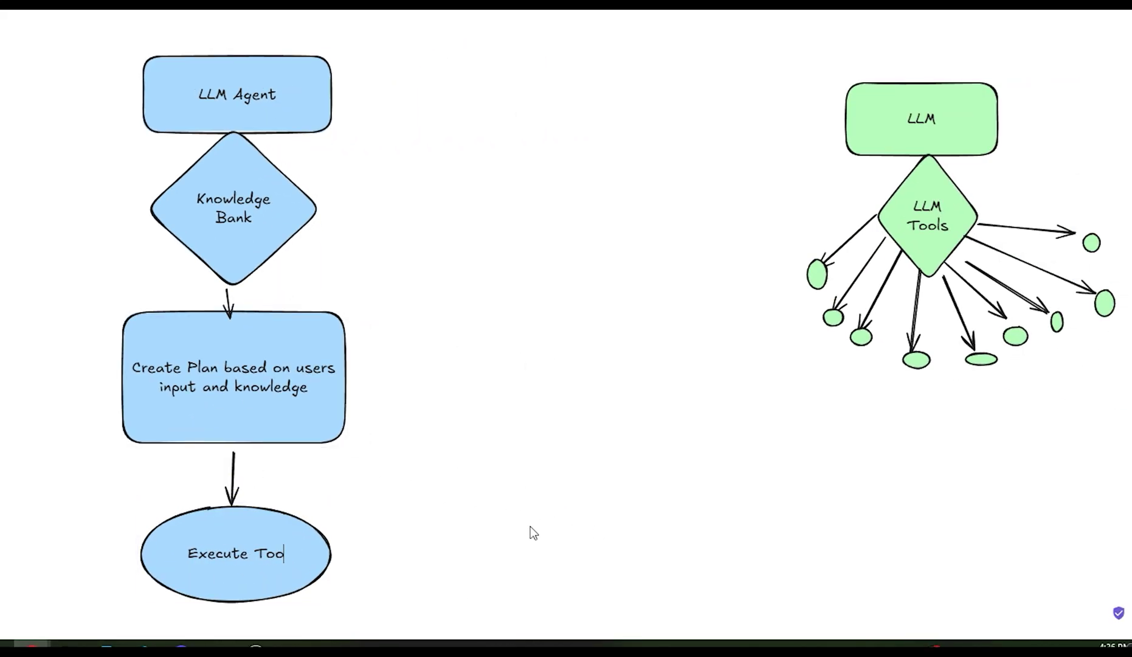
type("ls")
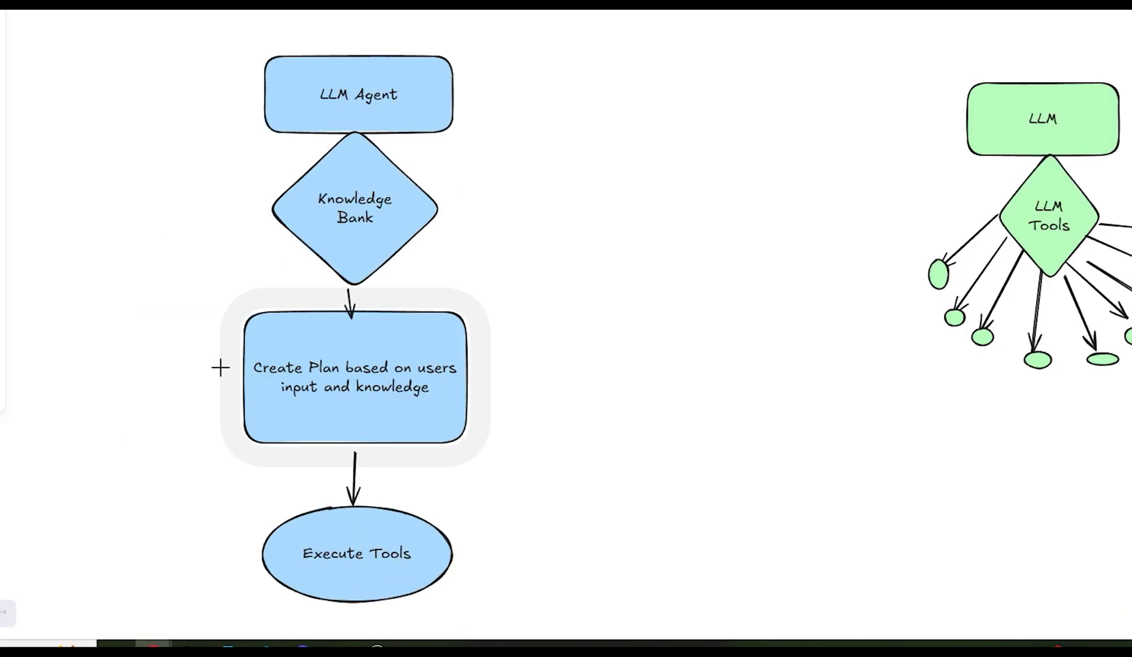
Step: Draw an arrow from the Create Plan box to a new shape labelled "Needs more info", and another arrow from that shape to LLM Agent
left_click_drag(220, 367, 100, 245)
mouse_move(28, 120)
left_mouse_down()
mouse_move(122, 254)
mouse_move(181, 244)
left_mouse_up()
key("Return")
type("Needs more info")
key("Escape")
key("a")
left_click_drag(140, 133, 260, 106)
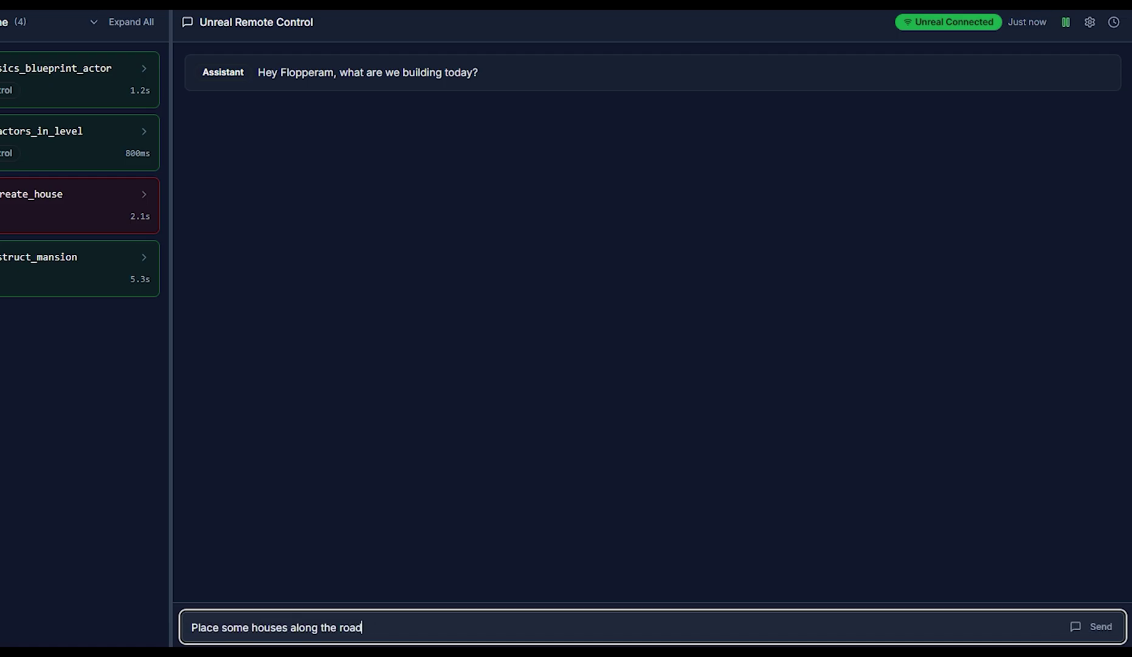
Step: Send the request "Place some houses along the road" in the Unreal Remote Control chat
key("Return")
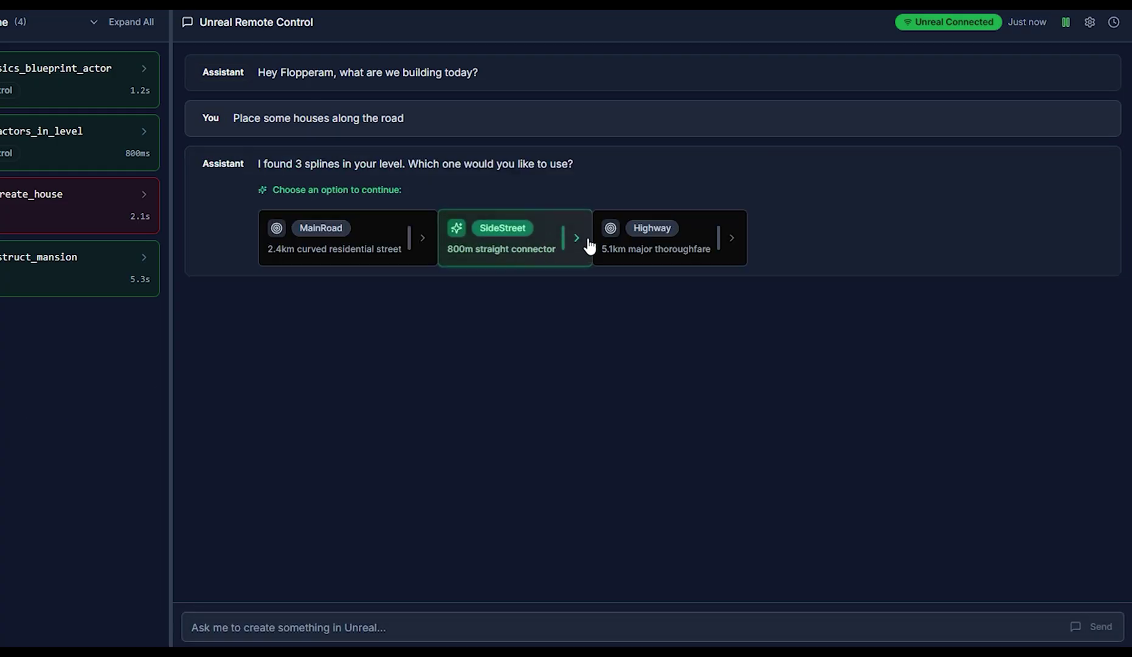
Step: Choose the MainRoad spline for the house placement and pick the option to make the houses closer together
left_click(336, 243)
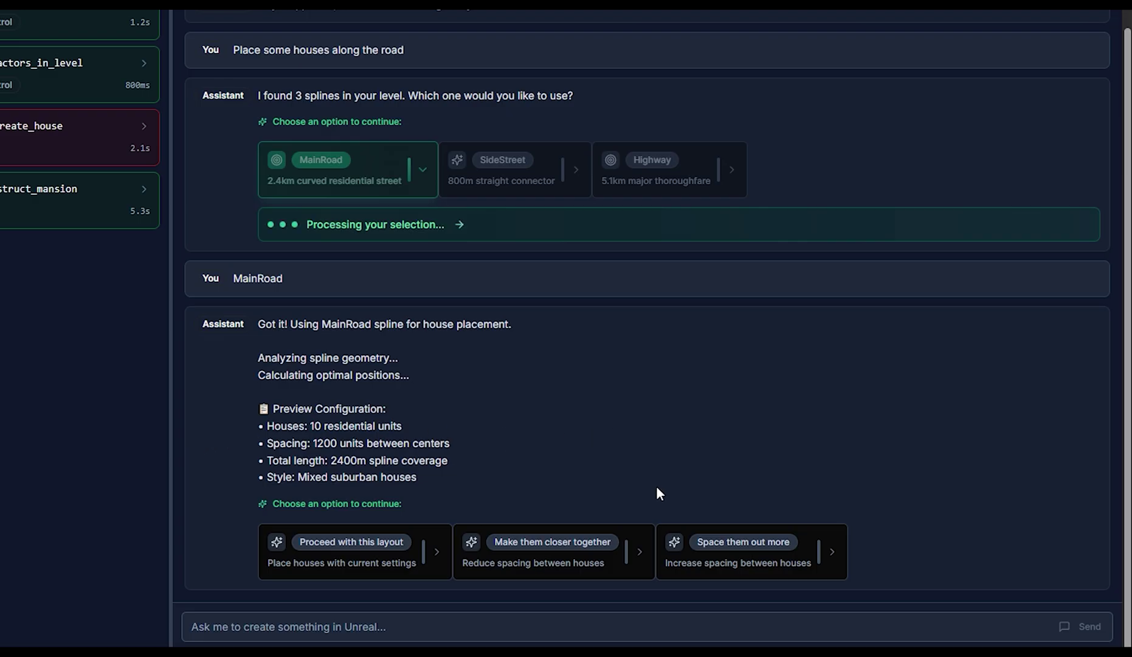
left_click(565, 563)
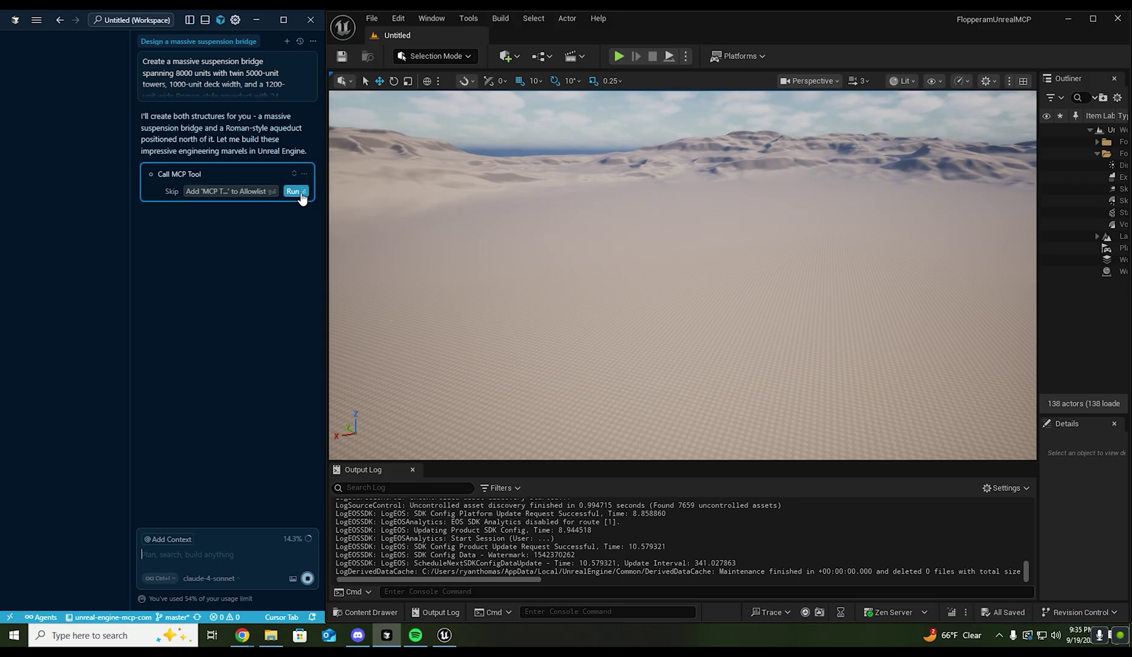
Step: Approve the agent's MCP tool call for the suspension bridge and Roman-style aqueduct, and inspect both structures in the Unreal viewport
left_click(293, 191)
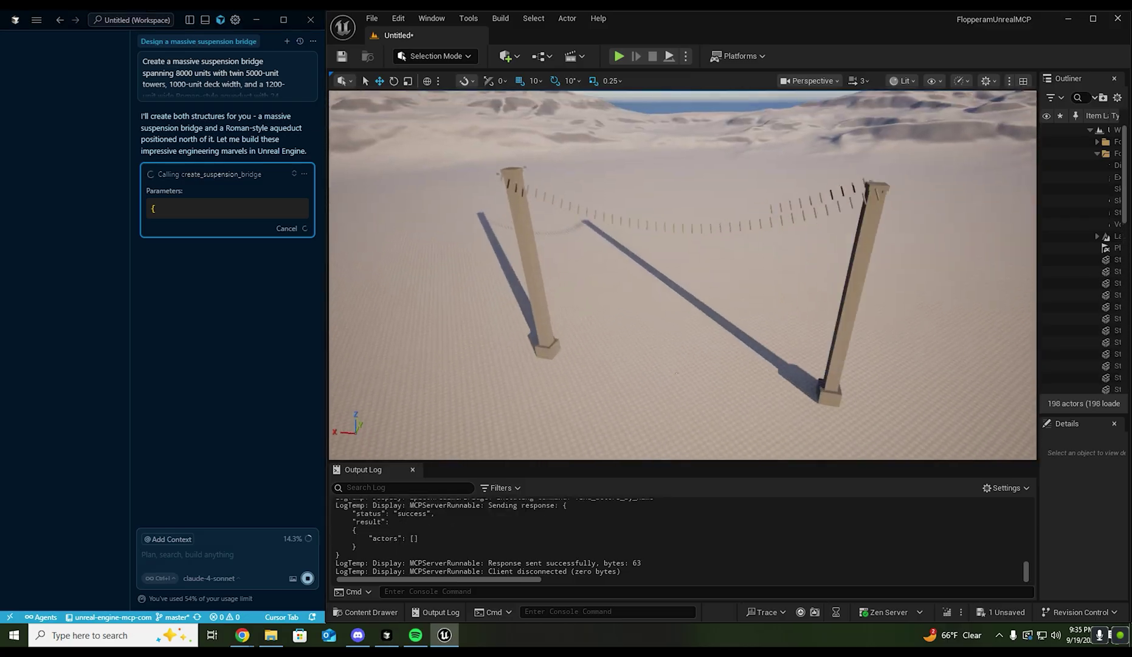
right_click_drag(411, 379, 430, 375)
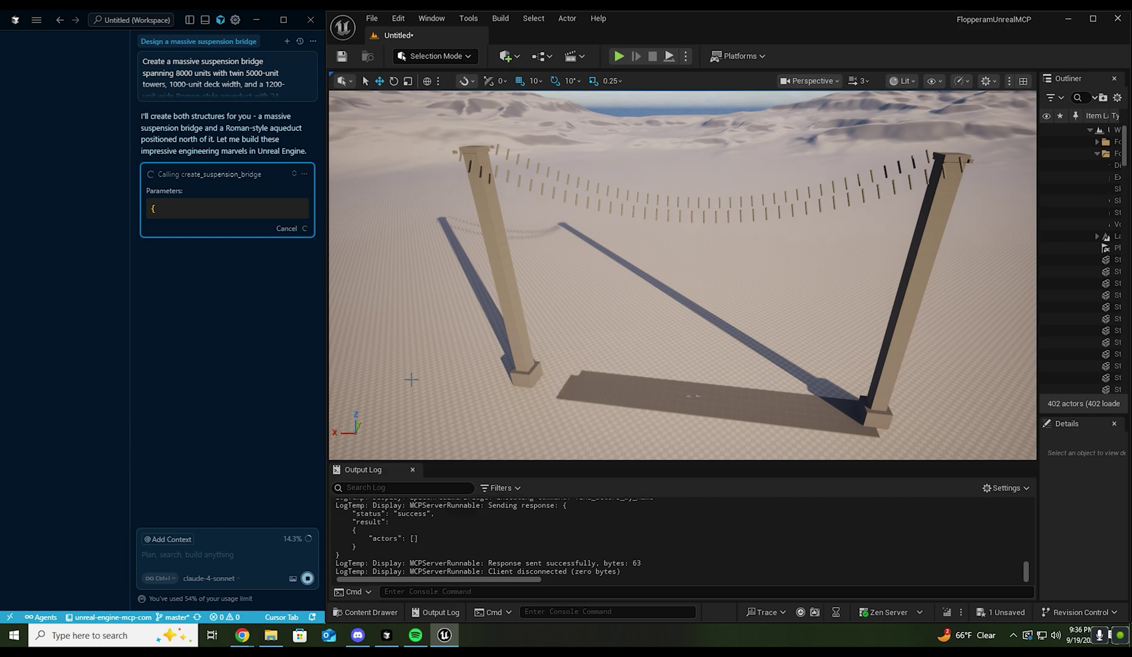
right_click_drag(411, 379, 316, 341)
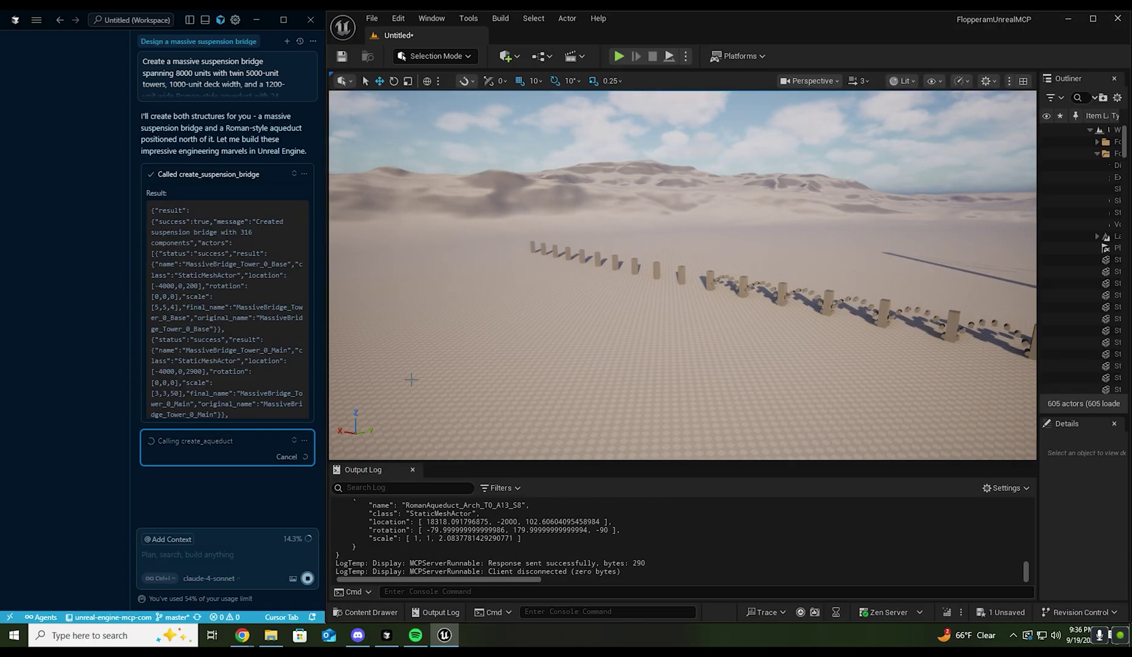
right_click_drag(411, 379, 360, 379)
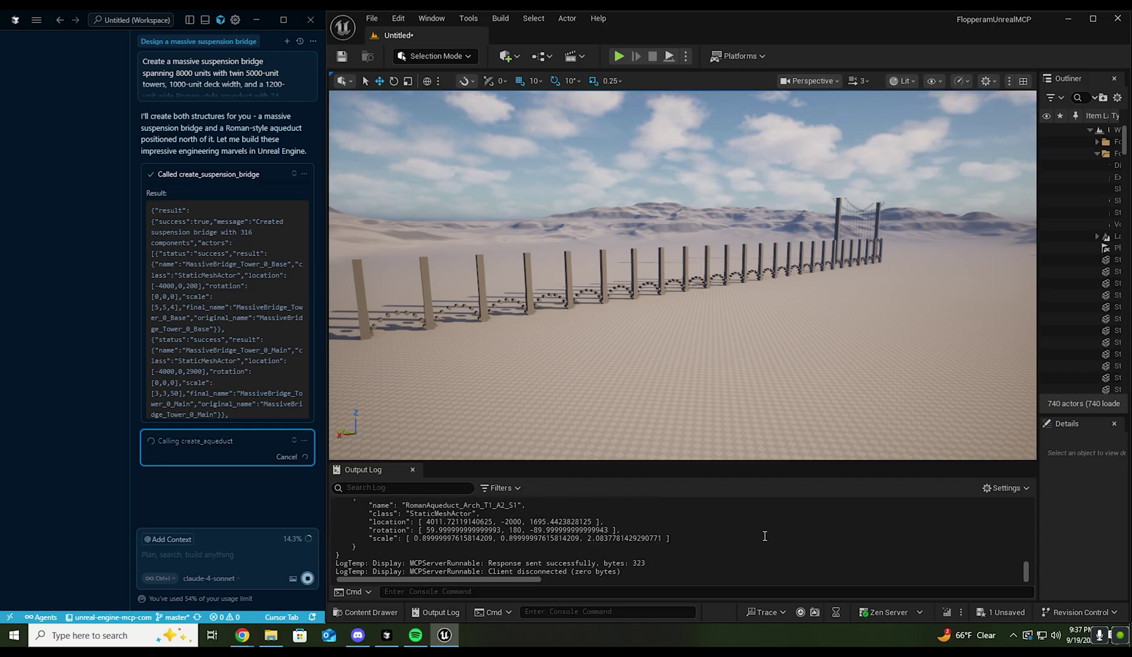
right_click_drag(751, 417, 605, 417)
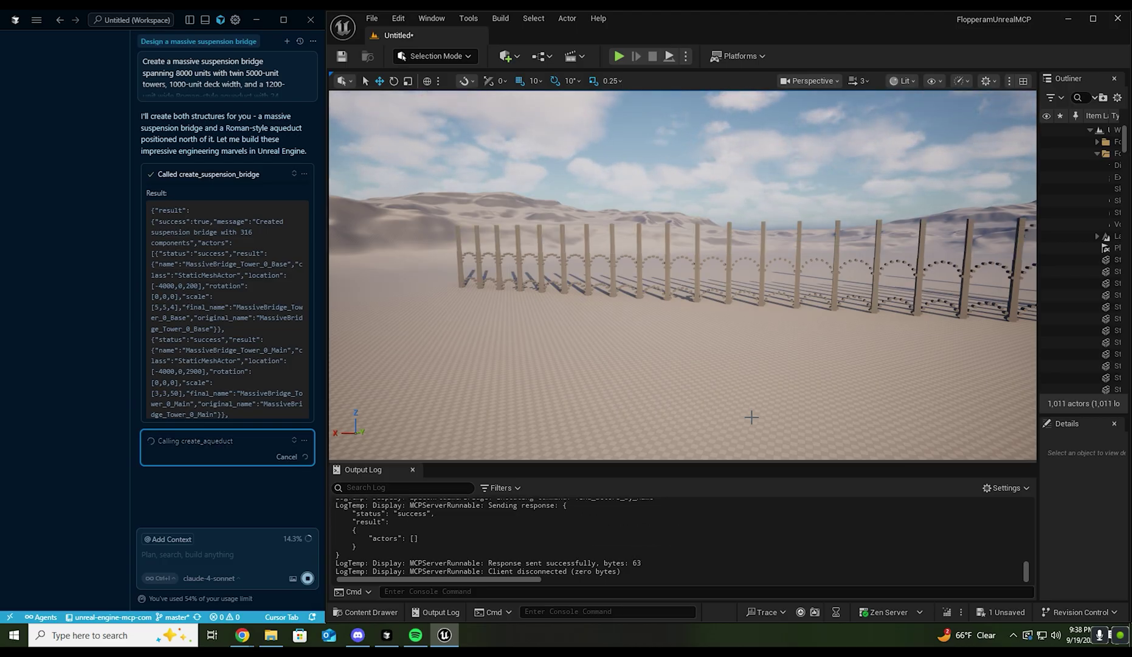
right_click_drag(751, 417, 1034, 359)
right_click_drag(605, 428, 602, 431)
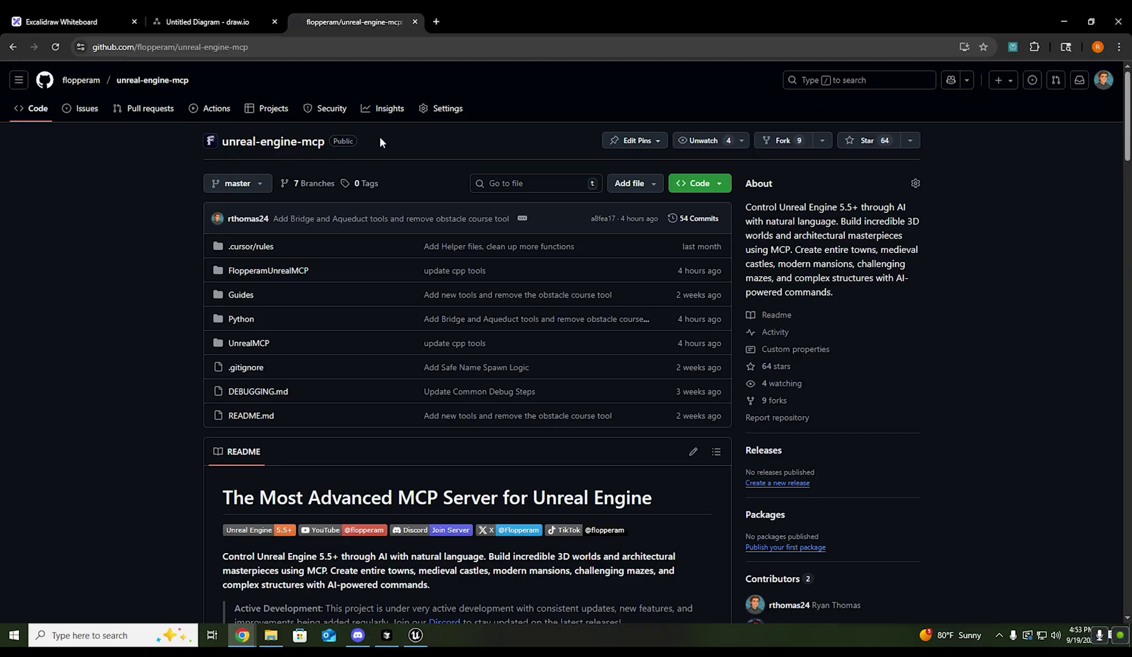
left_click(859, 143)
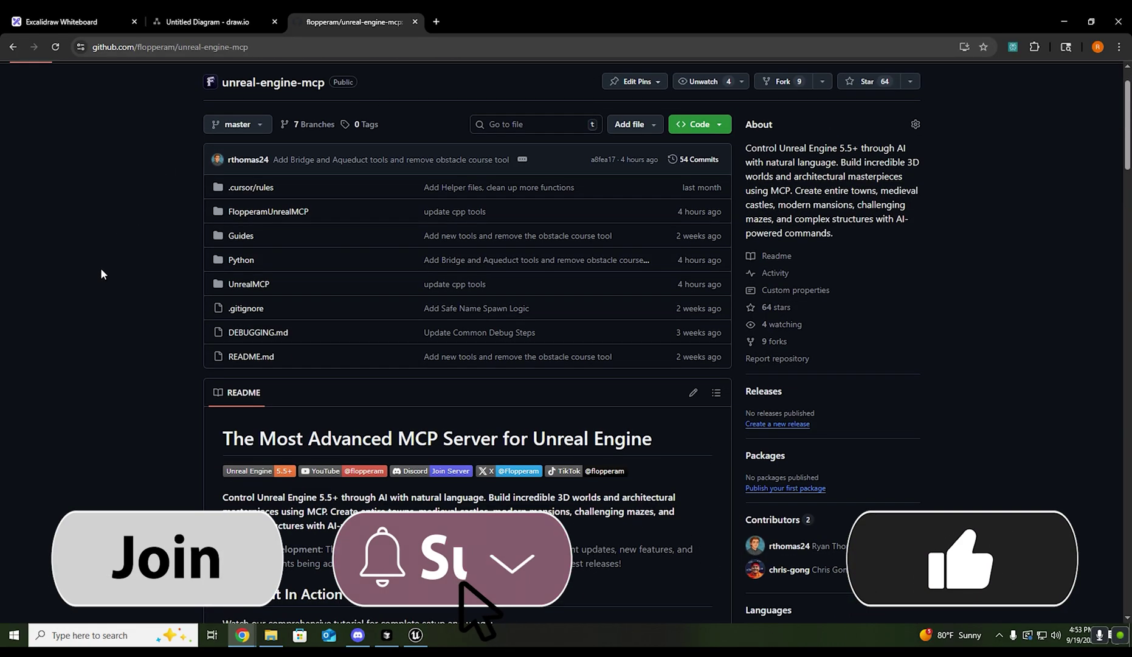
scroll(101, 273, "up", 1)
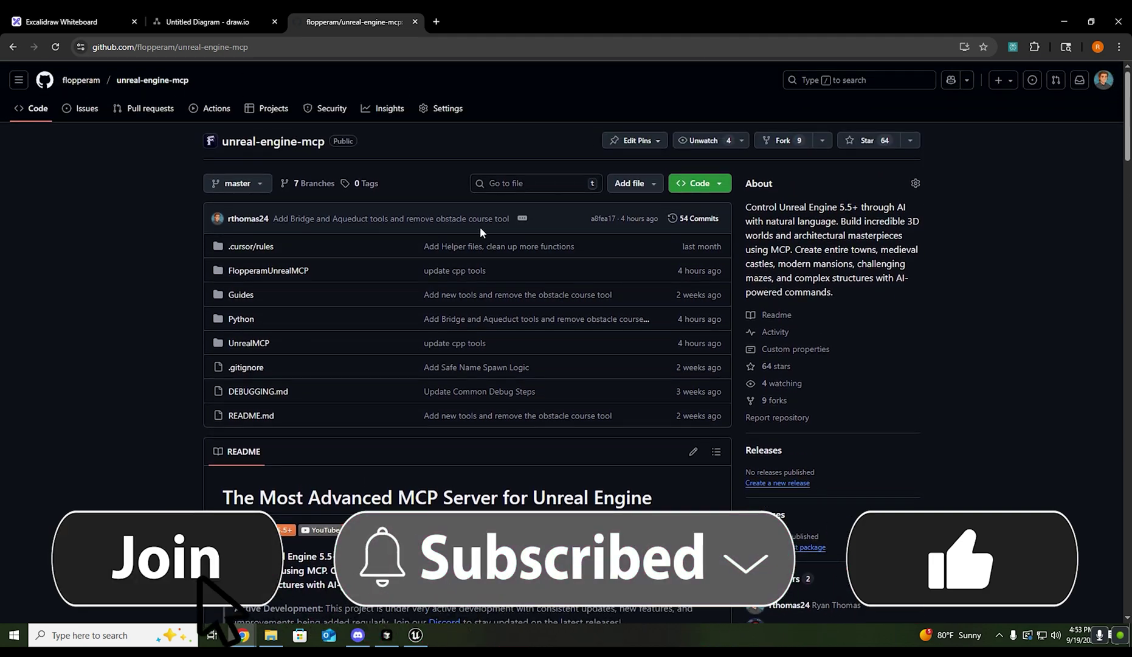